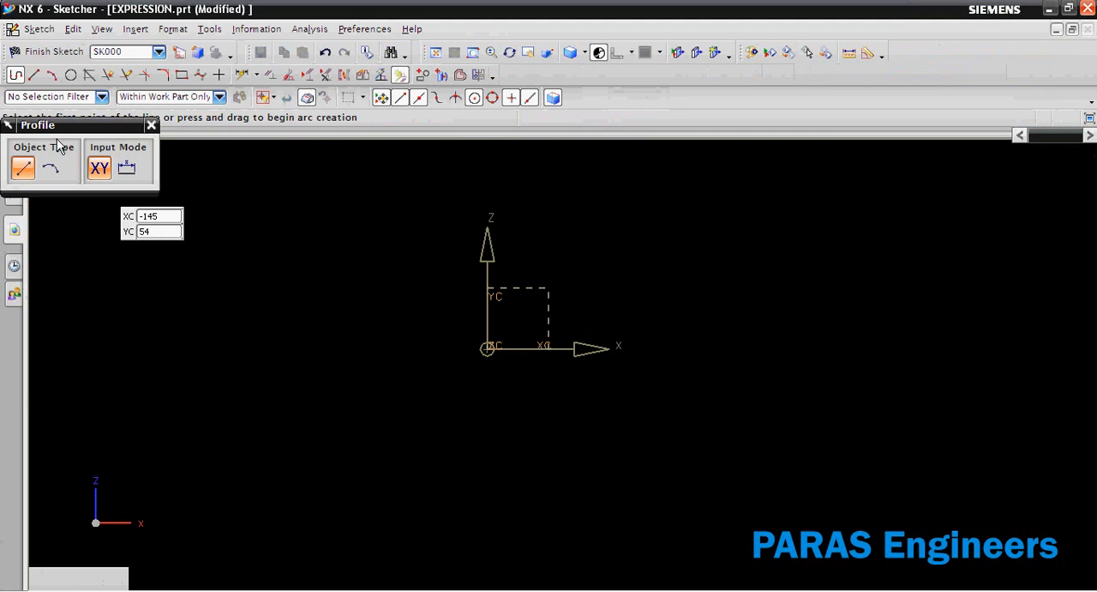
Sketch a closed stepped profile just above the X axis, with horizontal and vertical lines narrowing in three stages away from the Z axis.
click(520, 335)
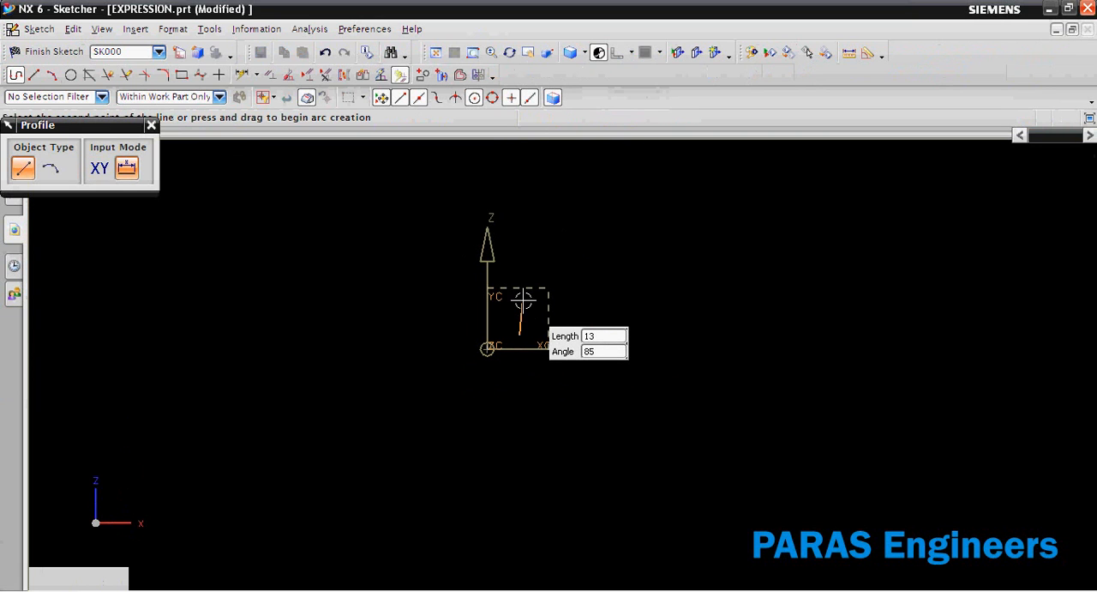
click(519, 254)
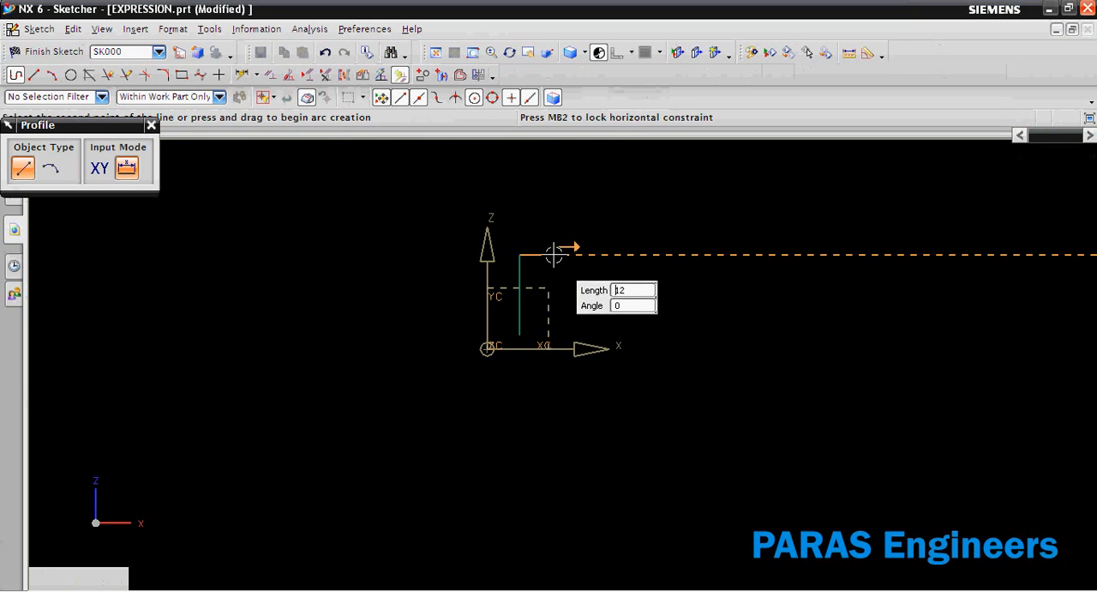
click(560, 254)
click(559, 278)
click(780, 278)
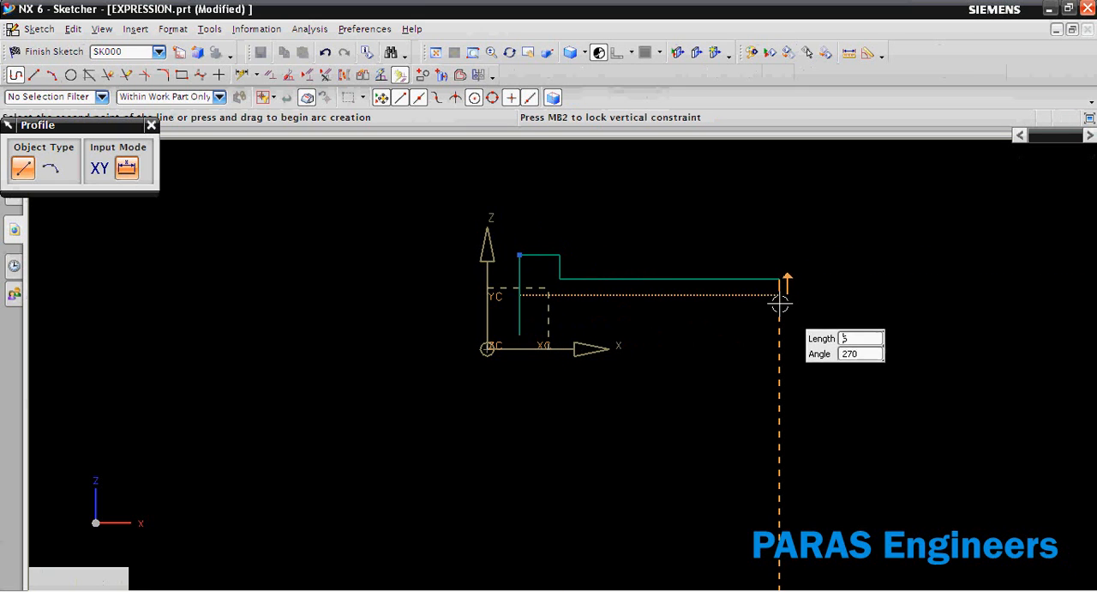
click(780, 314)
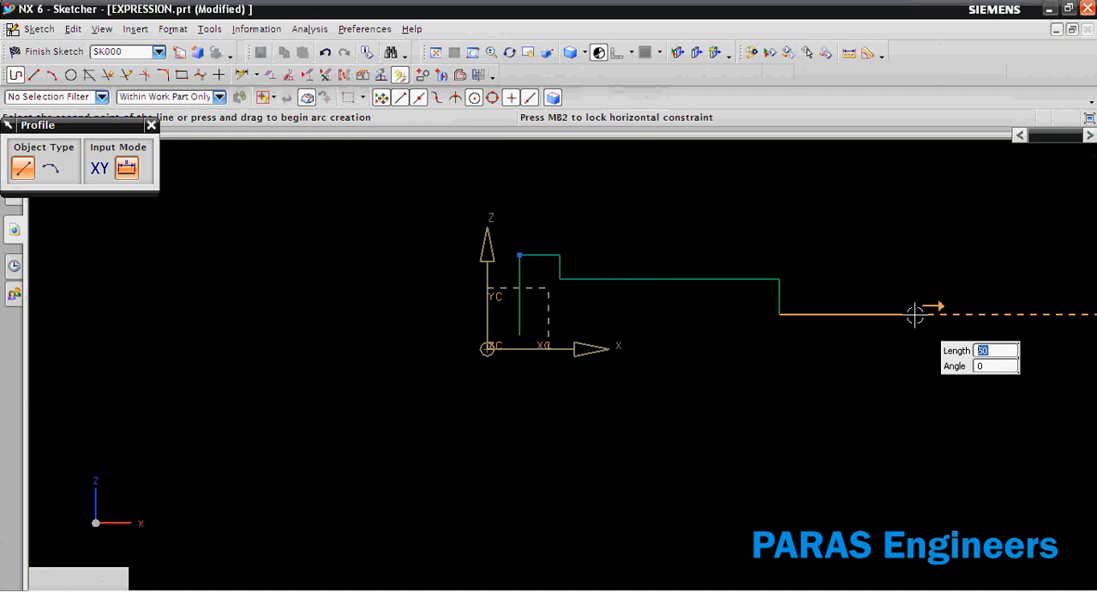
click(915, 313)
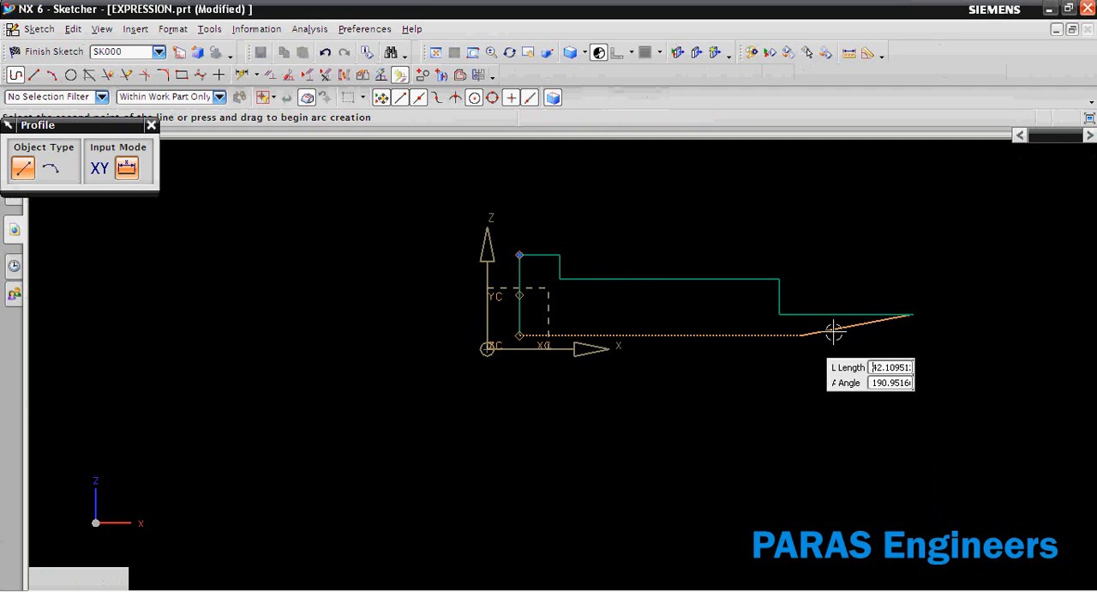
click(905, 336)
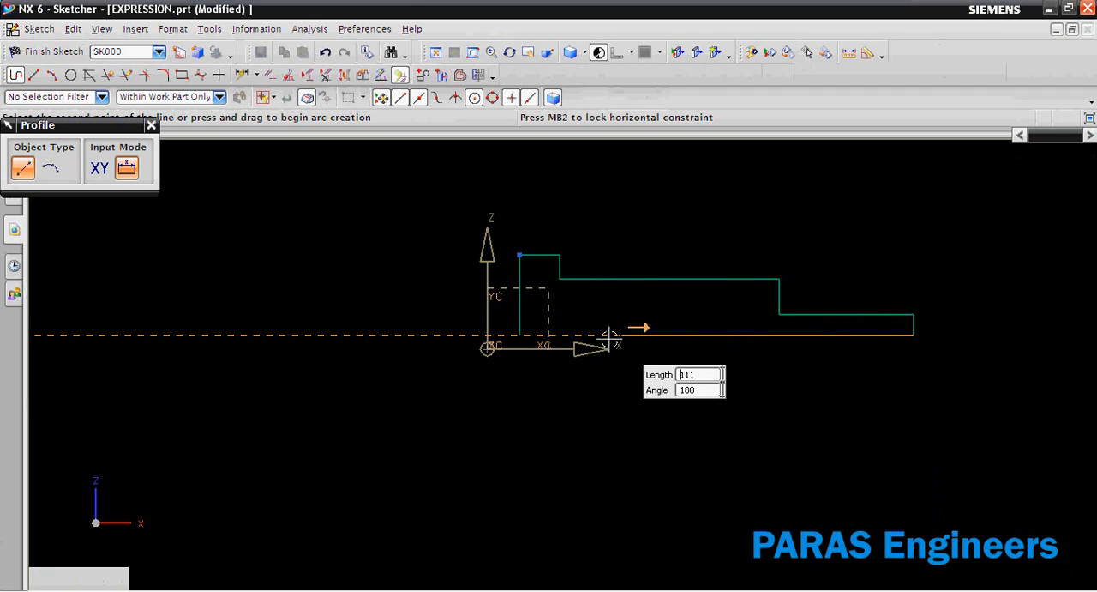
click(518, 335)
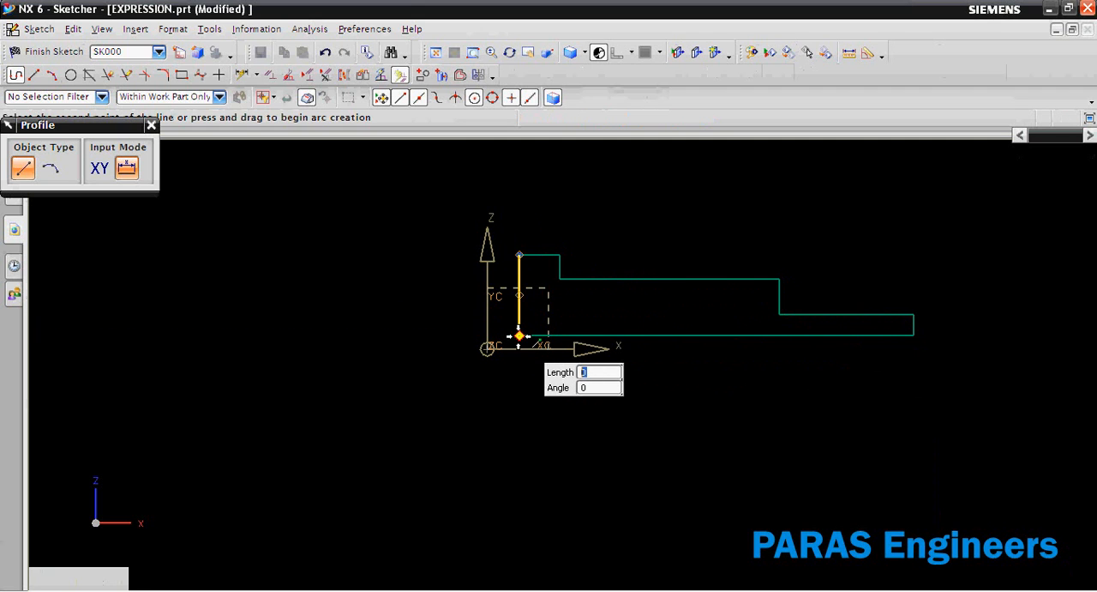
key(Escape)
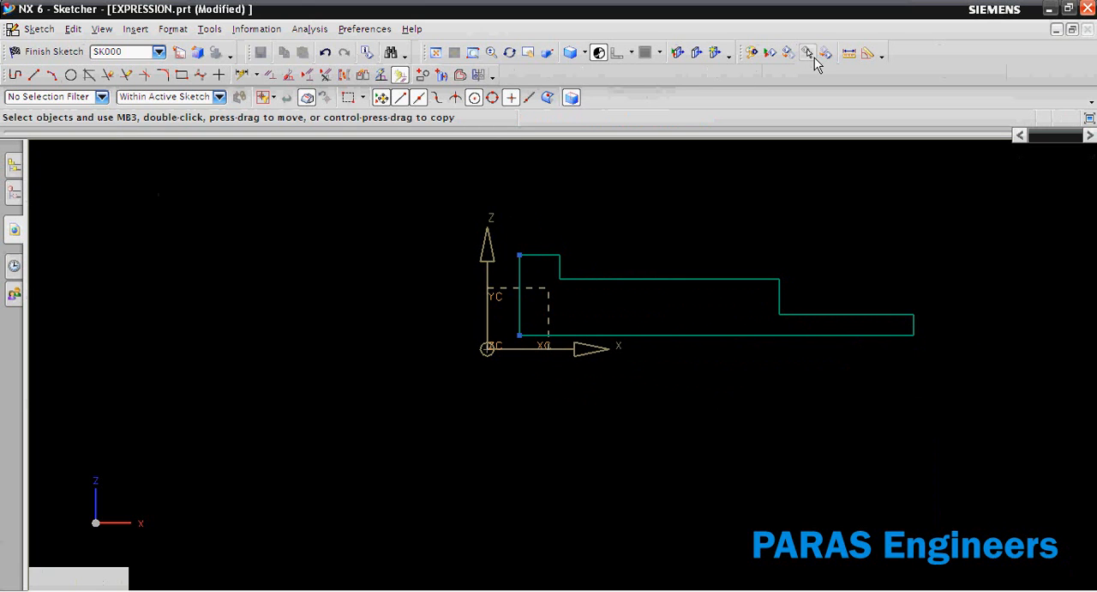
Mirror the profile's five upper step lines about the X axis and convert the mirrored copies to reference lines.
click(479, 75)
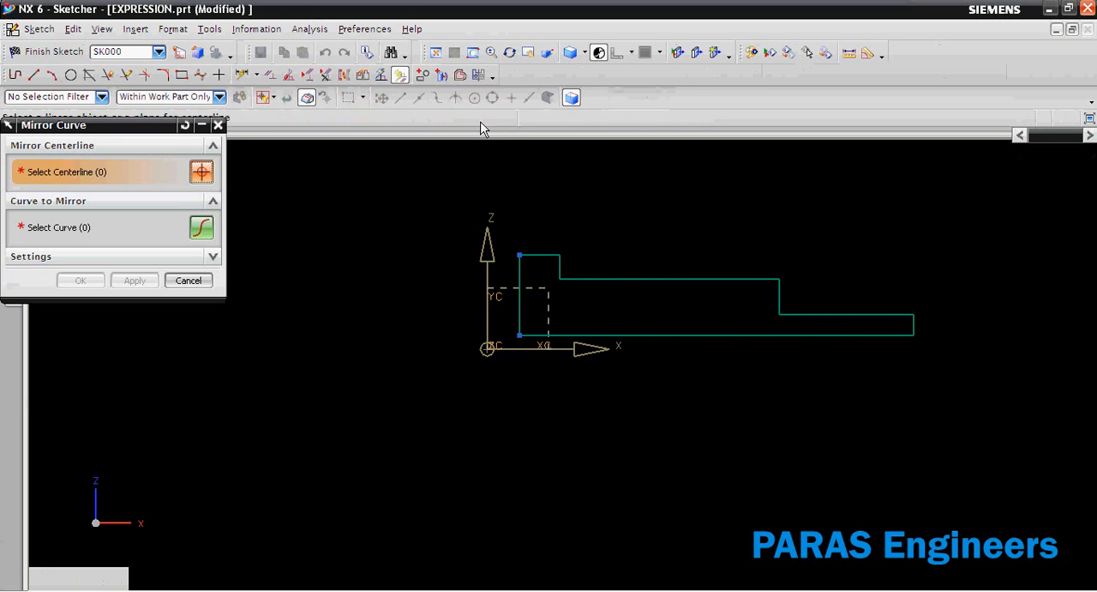
click(570, 347)
drag(1013, 181, 458, 315)
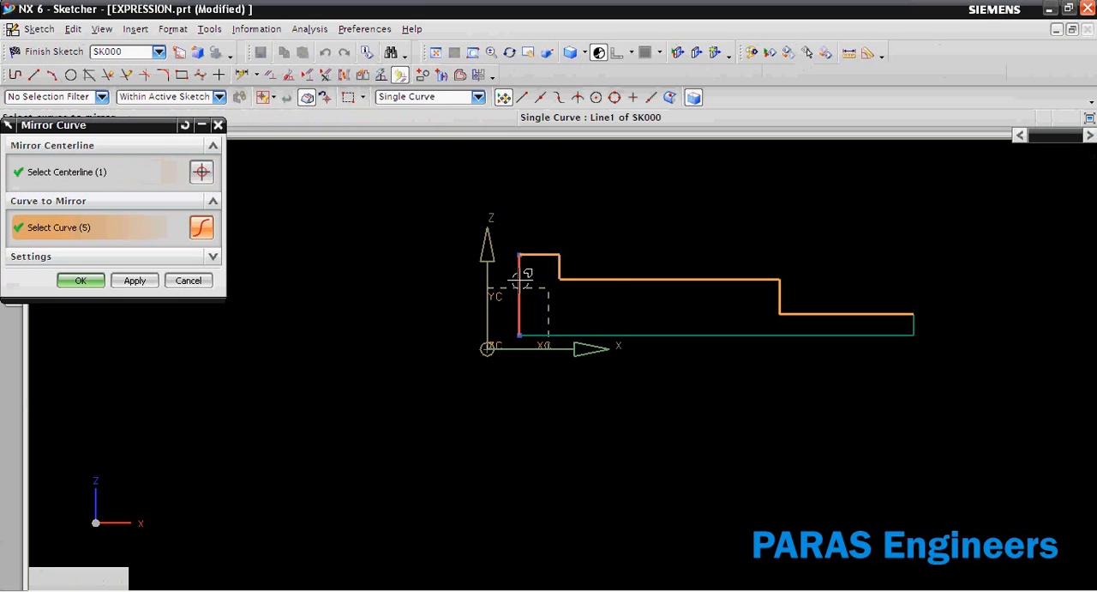
middle_click(513, 215)
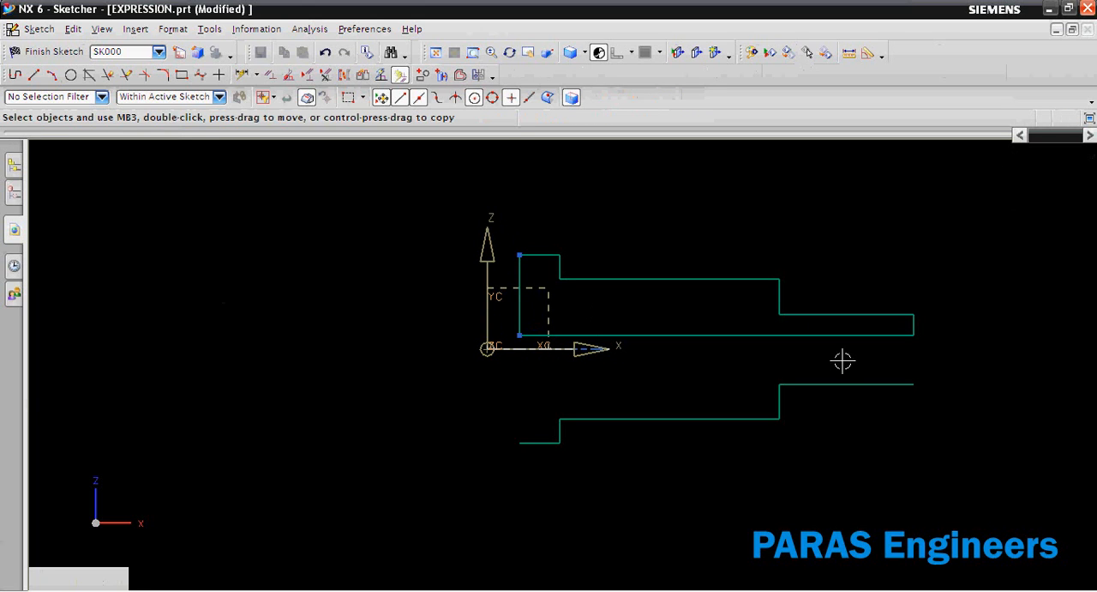
drag(955, 370, 440, 509)
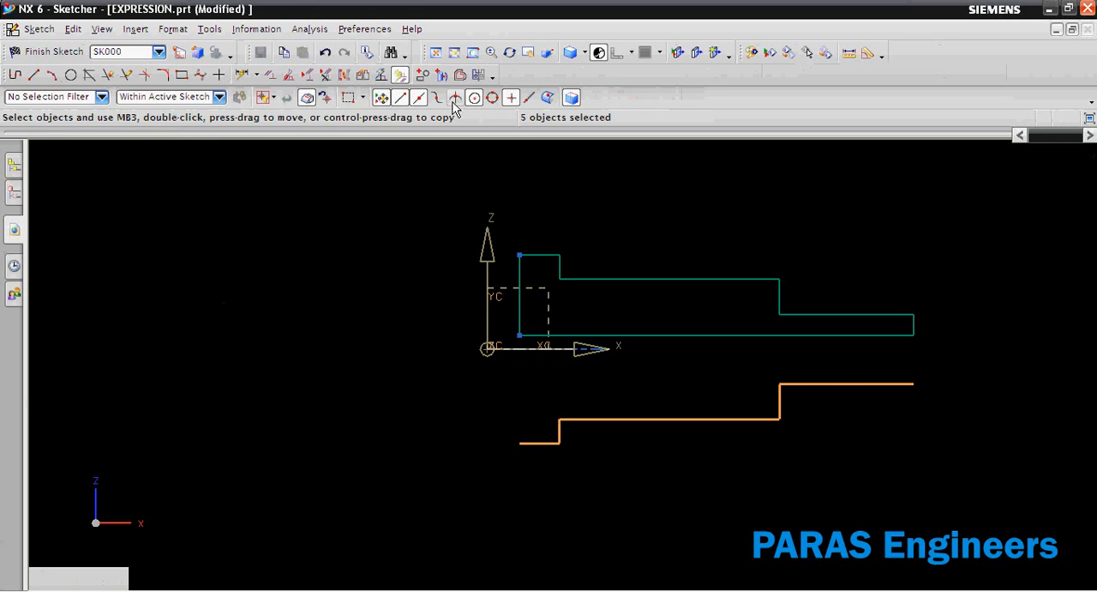
click(348, 77)
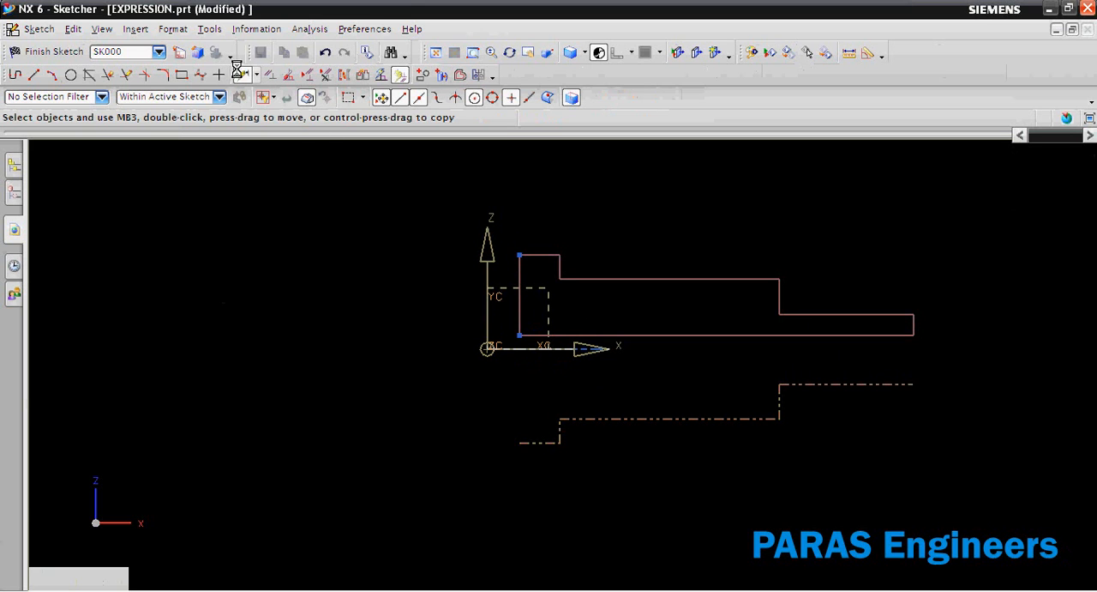
Dimension the largest diameter between the highest edge and its mirrored reference line, naming it D1 and setting it to 50 mm.
click(242, 75)
click(536, 253)
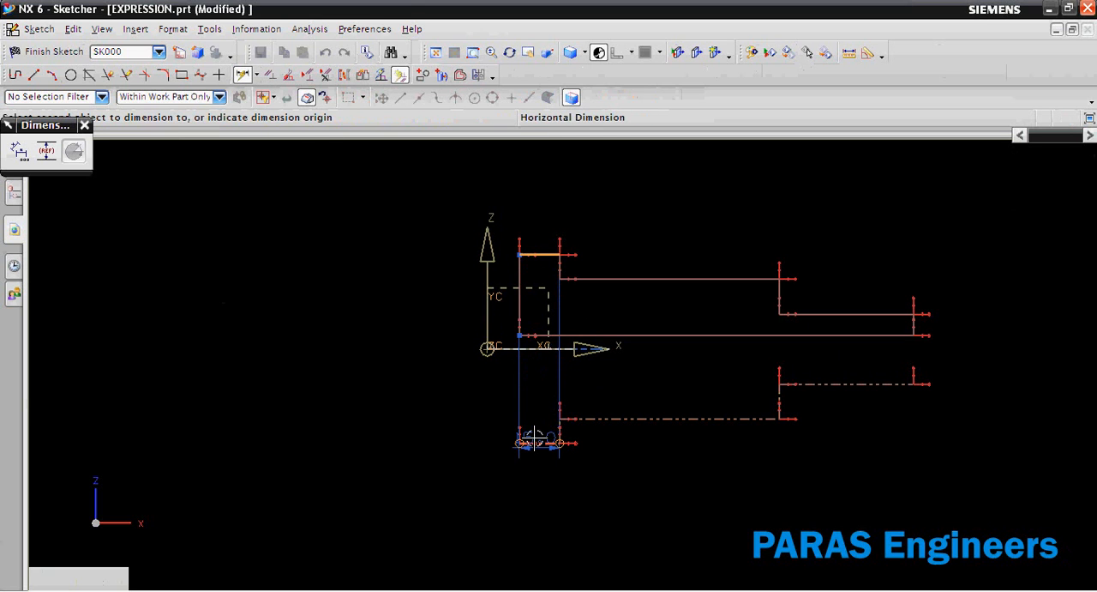
click(538, 443)
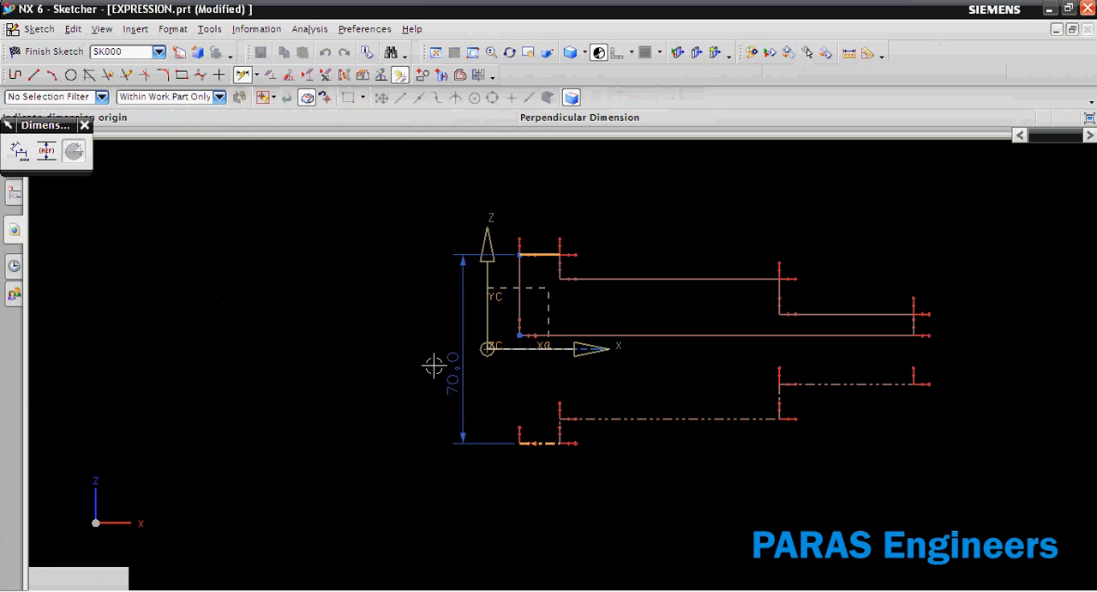
click(399, 346)
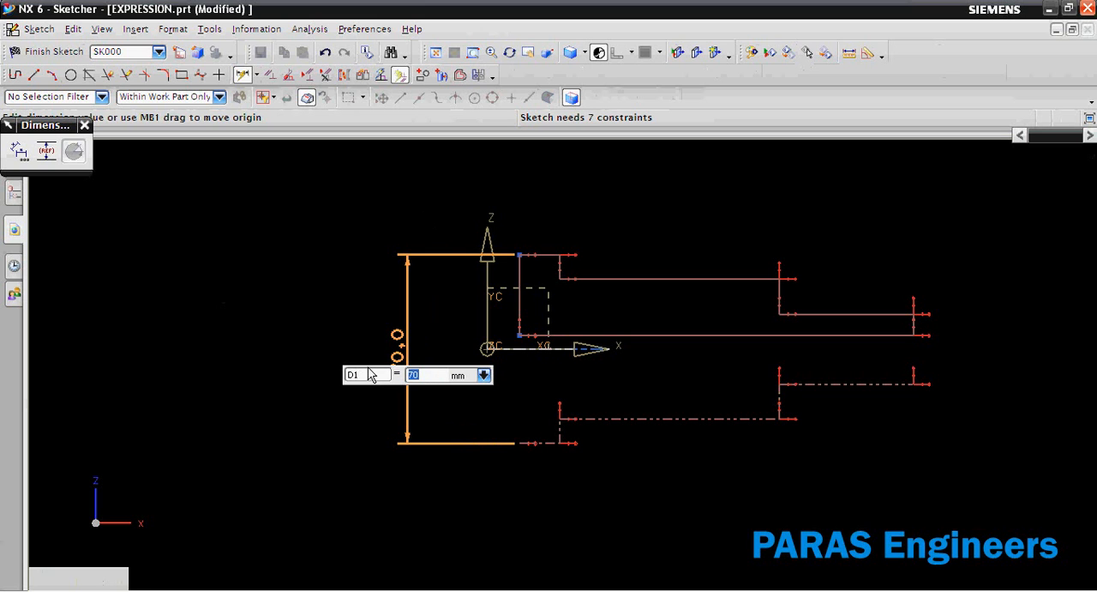
key(Return)
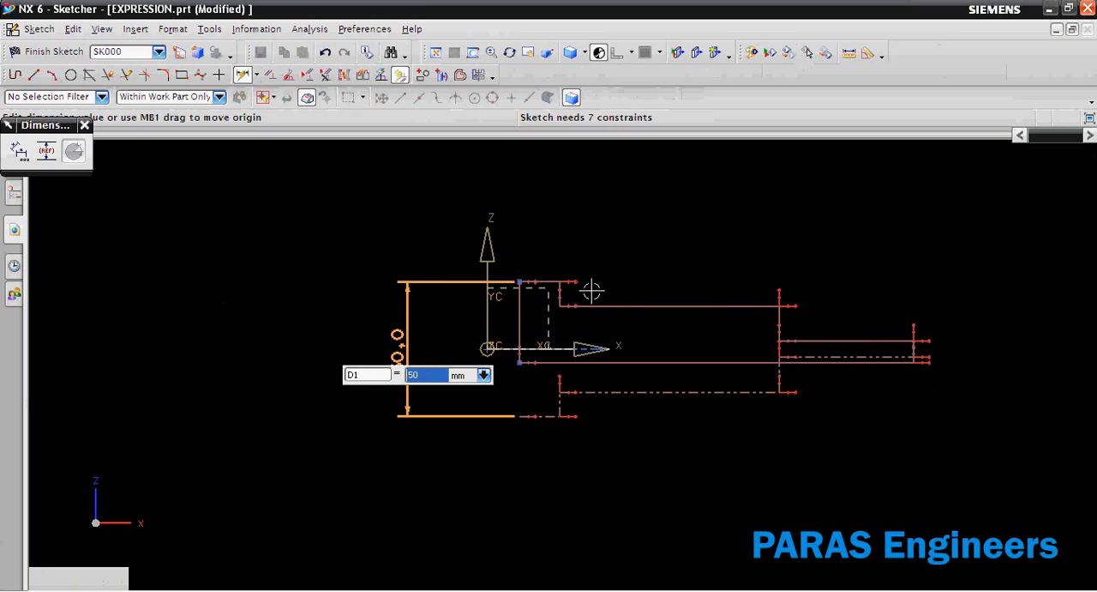
Dimension the middle section's diameter between its edge and the mirrored reference line, naming it D2 and setting it to 30 mm.
click(622, 306)
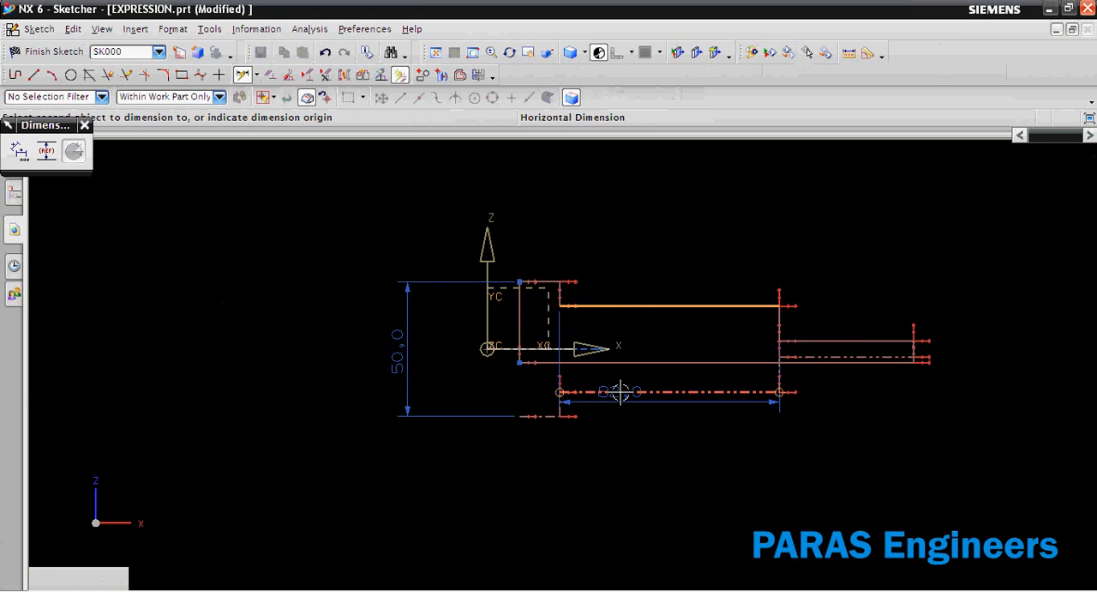
click(621, 392)
click(621, 424)
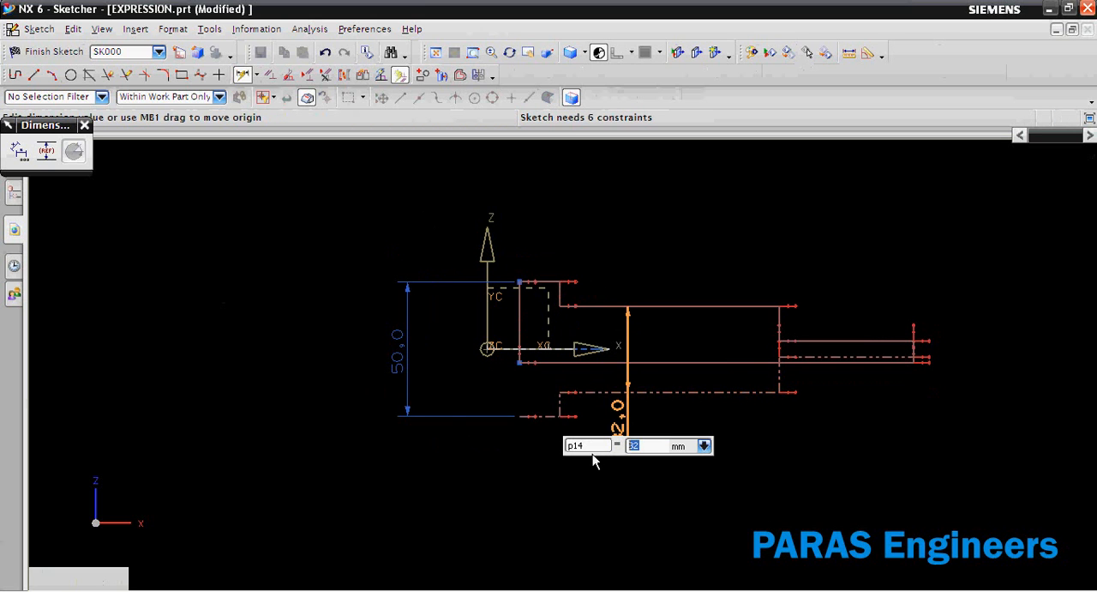
double_click(590, 446)
key(Return)
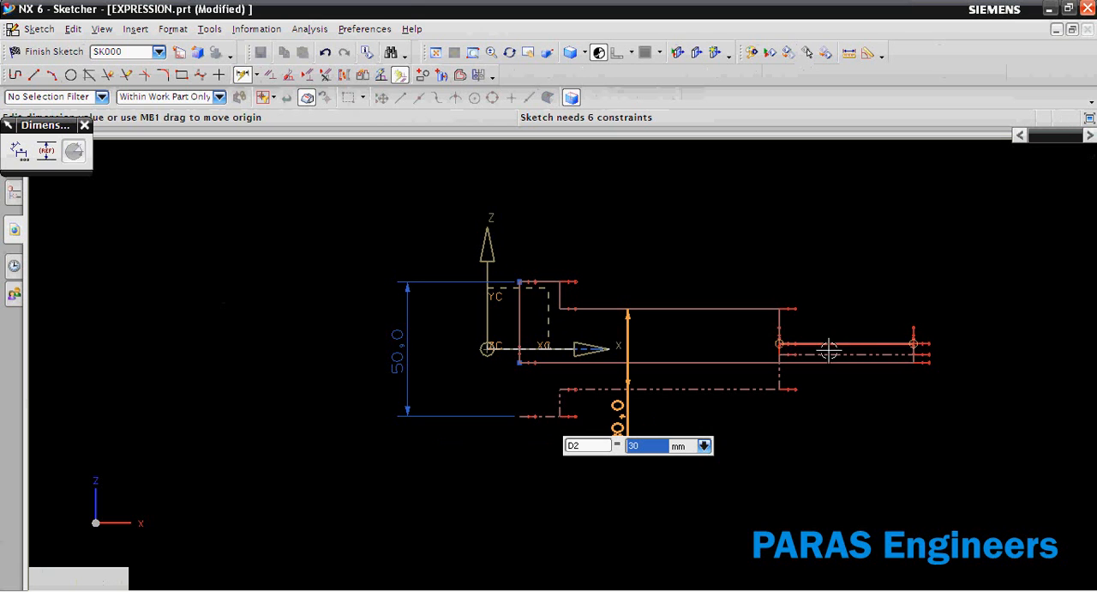
key(Escape)
Move the narrowest section's upper edge away from the X axis and raise the profile's long base line to just above the axis.
scroll(806, 360, up, 3)
drag(808, 321, 808, 300)
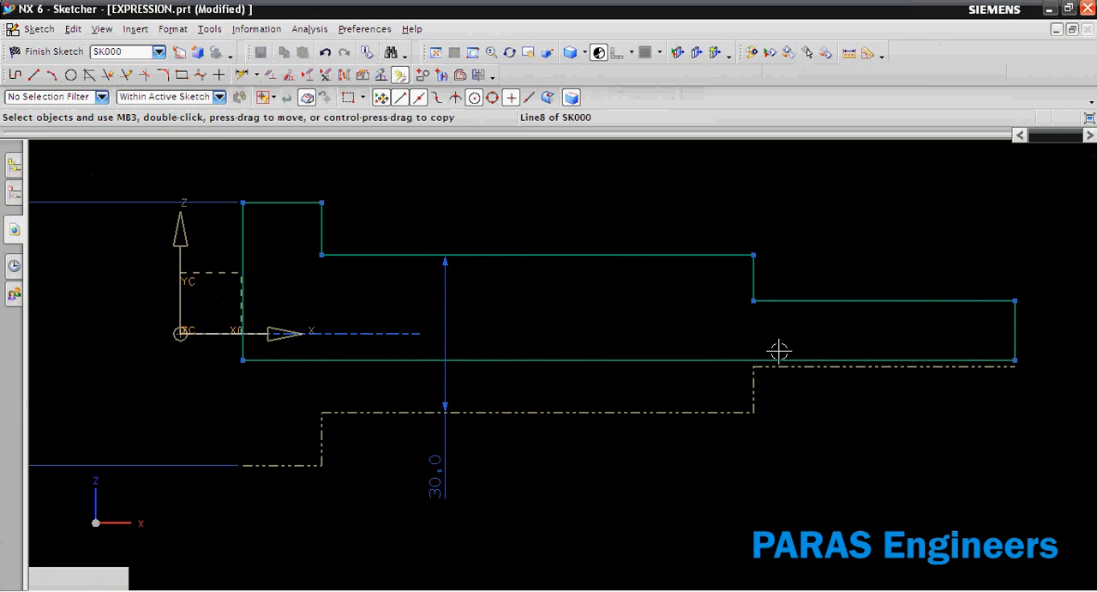
mouse_move(710, 359)
mouse_down()
mouse_move(713, 326)
mouse_move(715, 340)
mouse_up()
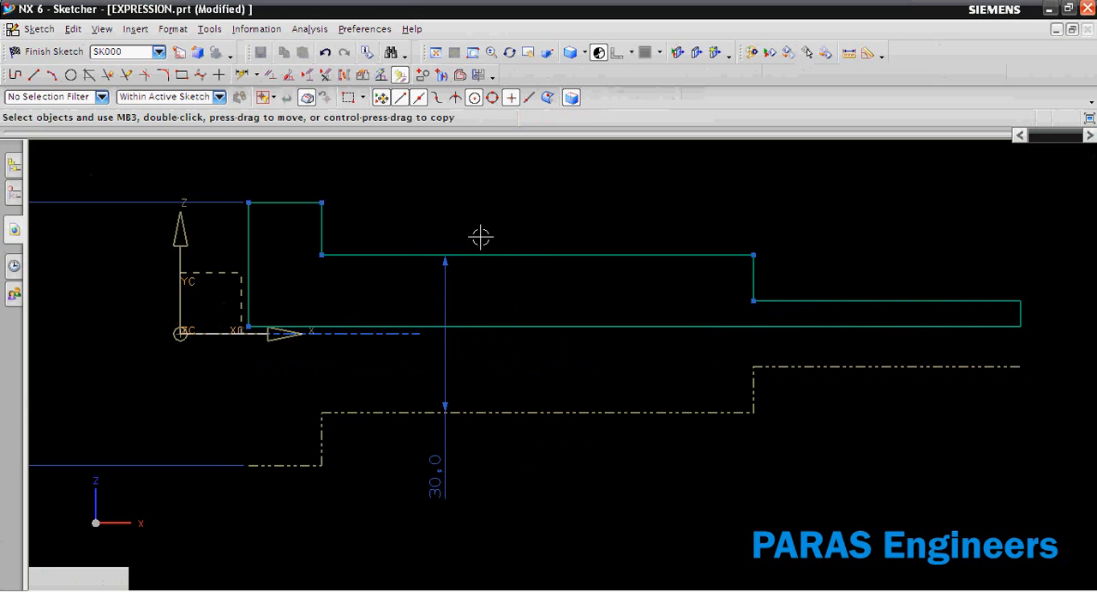
scroll(402, 206, down, 3)
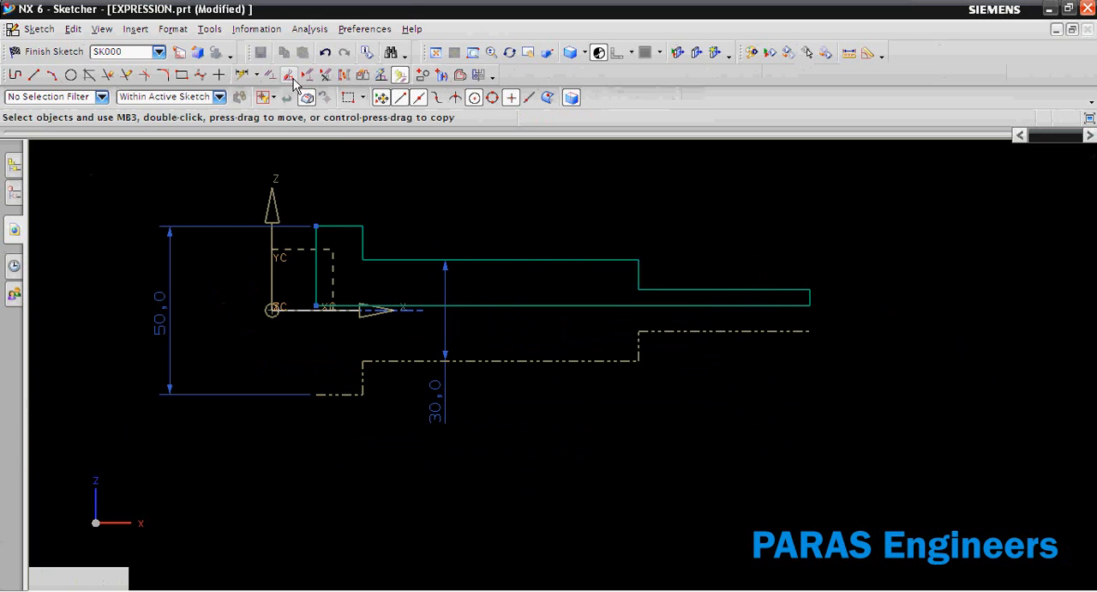
Dimension the narrowest section's diameter between its upper edge and the mirrored reference line, naming it D3 and setting it to 12 mm.
click(253, 75)
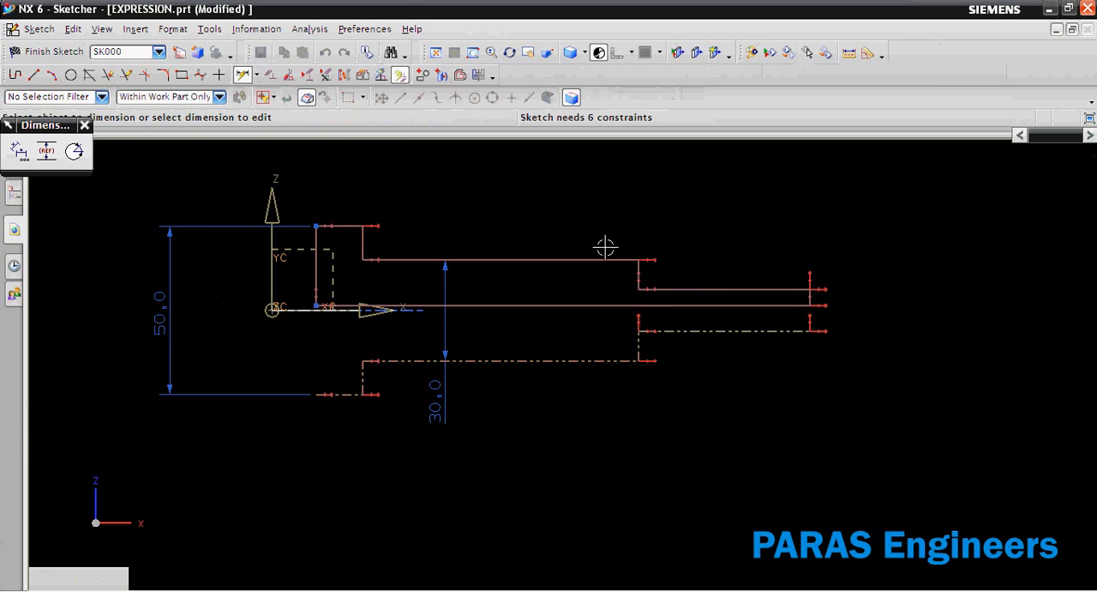
click(706, 291)
click(703, 329)
click(697, 378)
drag(681, 406, 602, 396)
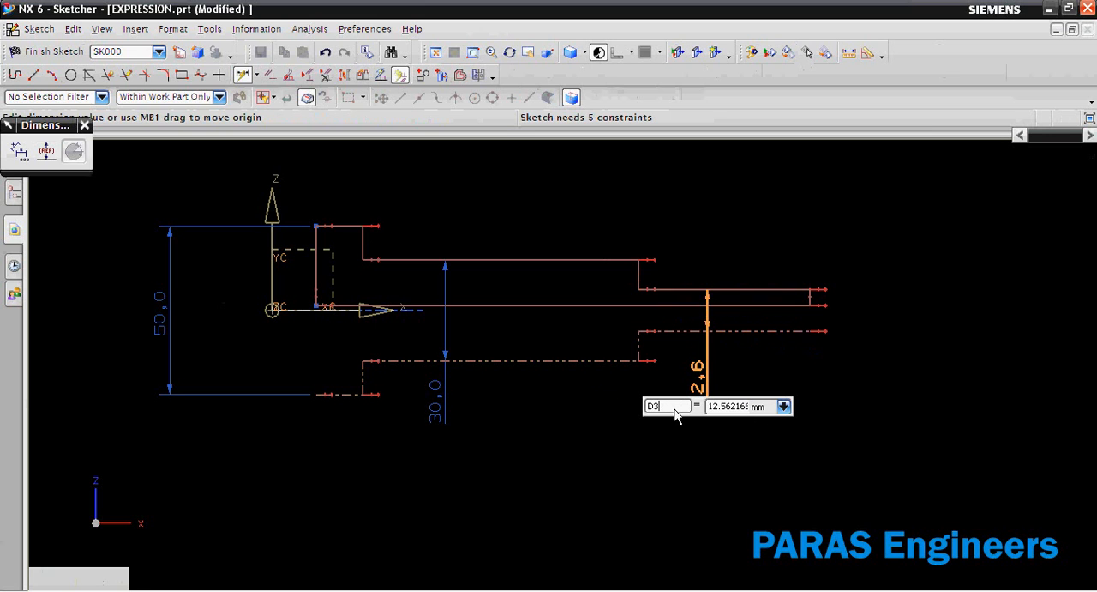
text(D3)
text(12)
key(Return)
key(Escape)
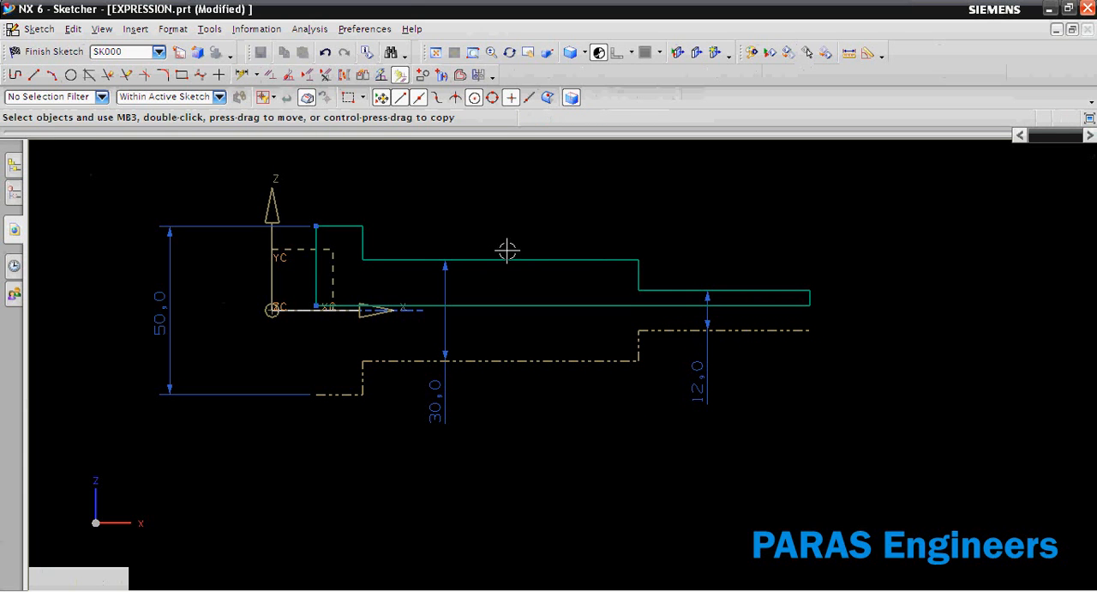
Dimension the length of the largest-diameter collar, setting it to 10 mm and naming it CL.
click(244, 75)
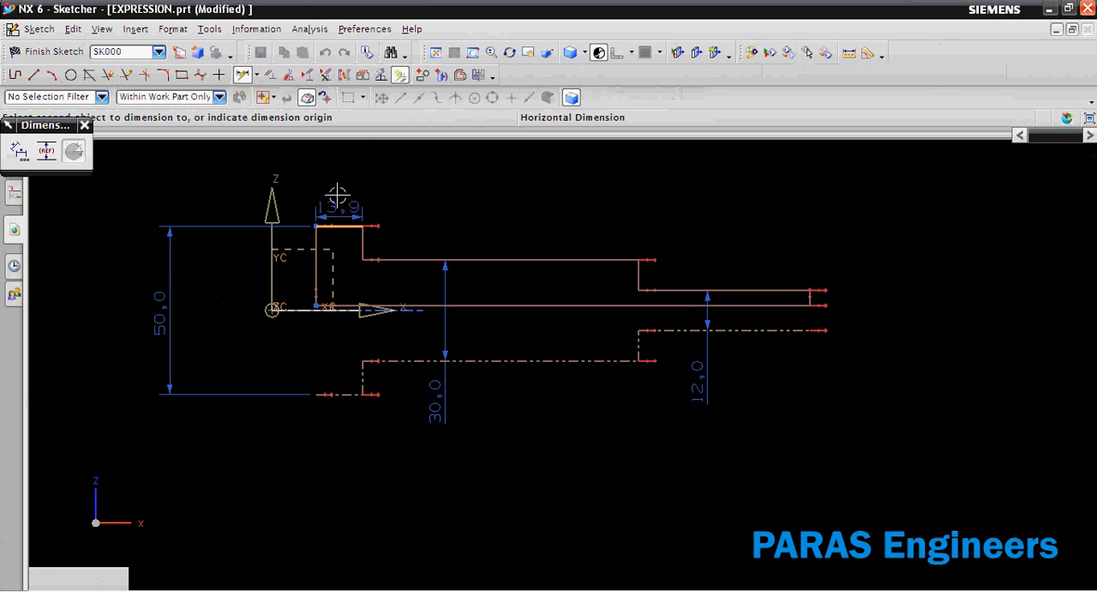
click(336, 180)
text(10)
key(Return)
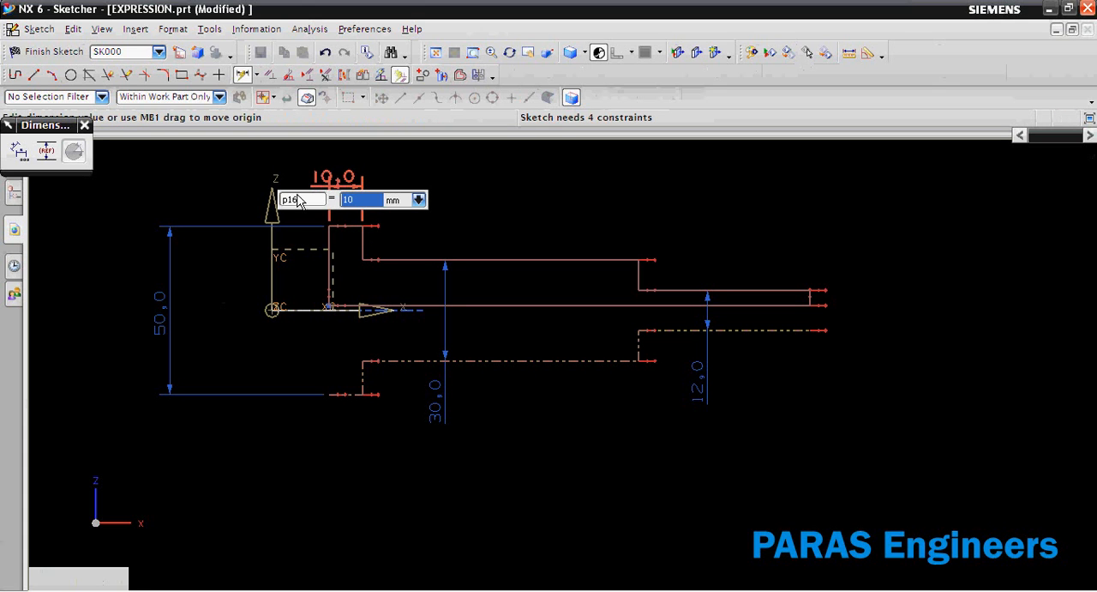
double_click(294, 199)
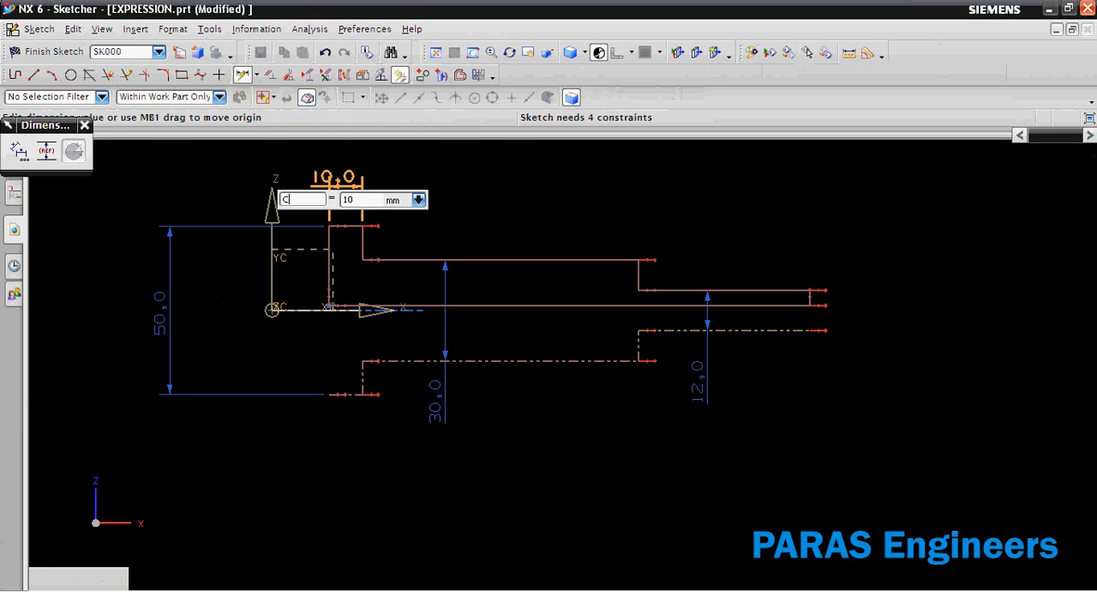
text(CL)
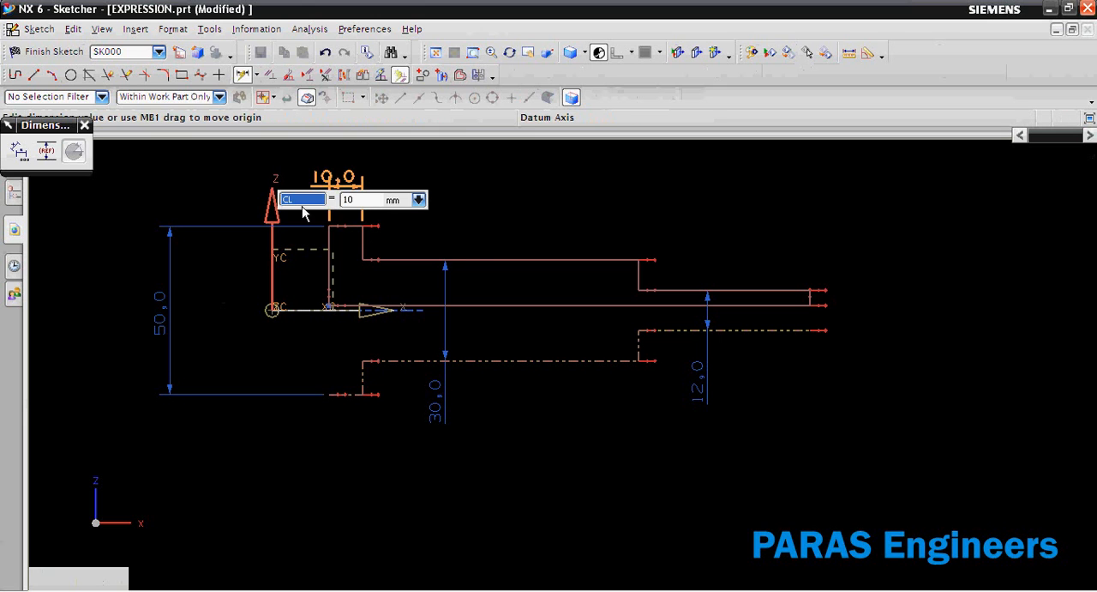
Dimension the length of the middle section, naming it L and setting it to 80 mm.
click(478, 259)
click(480, 212)
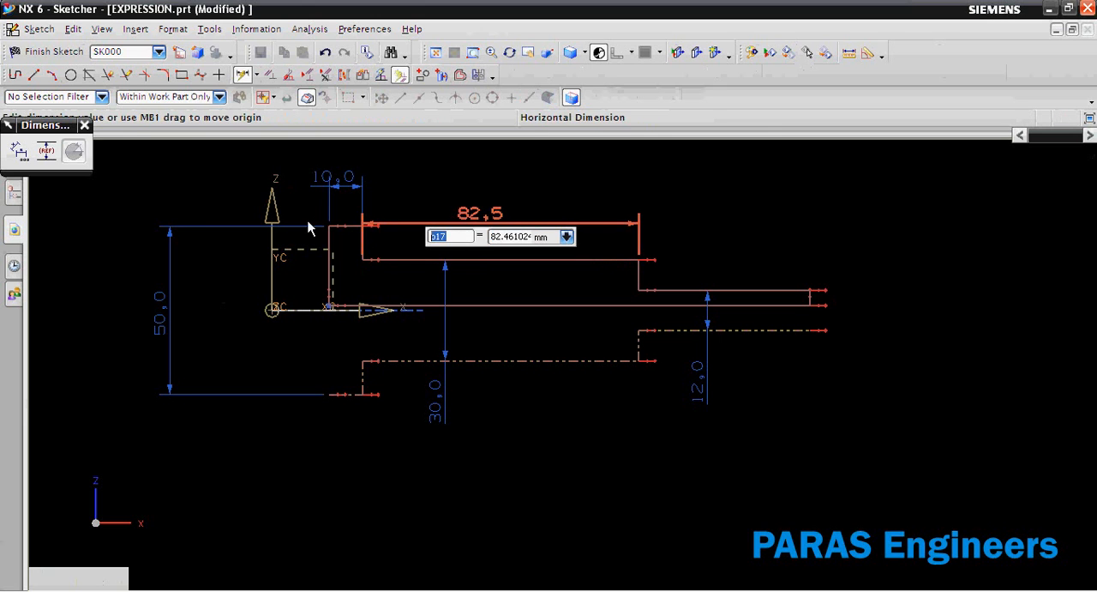
text(L)
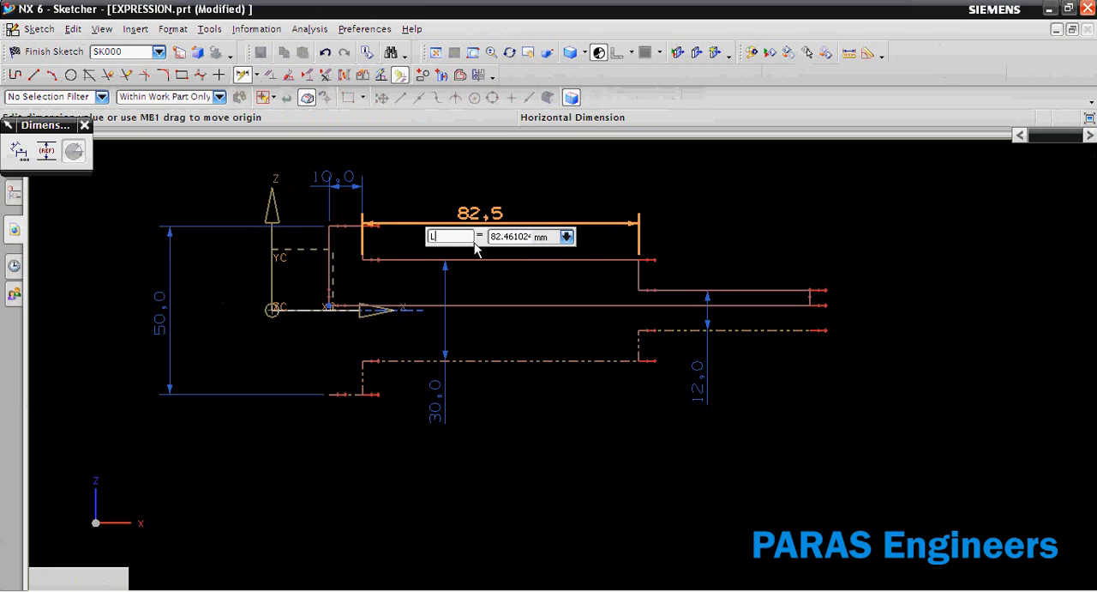
double_click(518, 237)
text(70)
key(Return)
text(80)
key(Return)
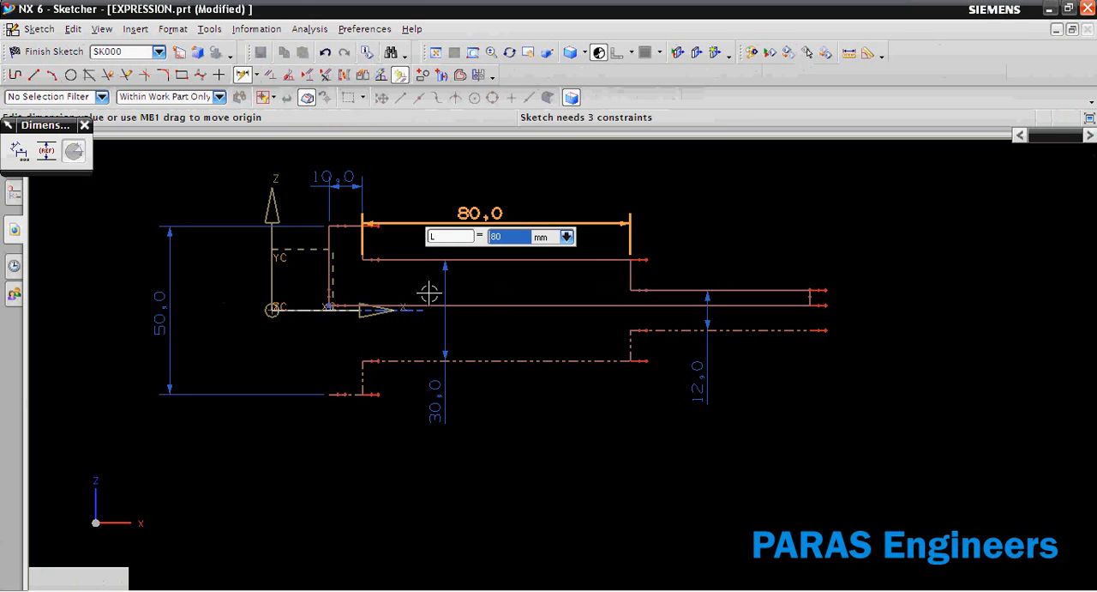
Dimension the overall length between the profile's two end edges, setting it to 120 mm and naming it TL.
click(328, 261)
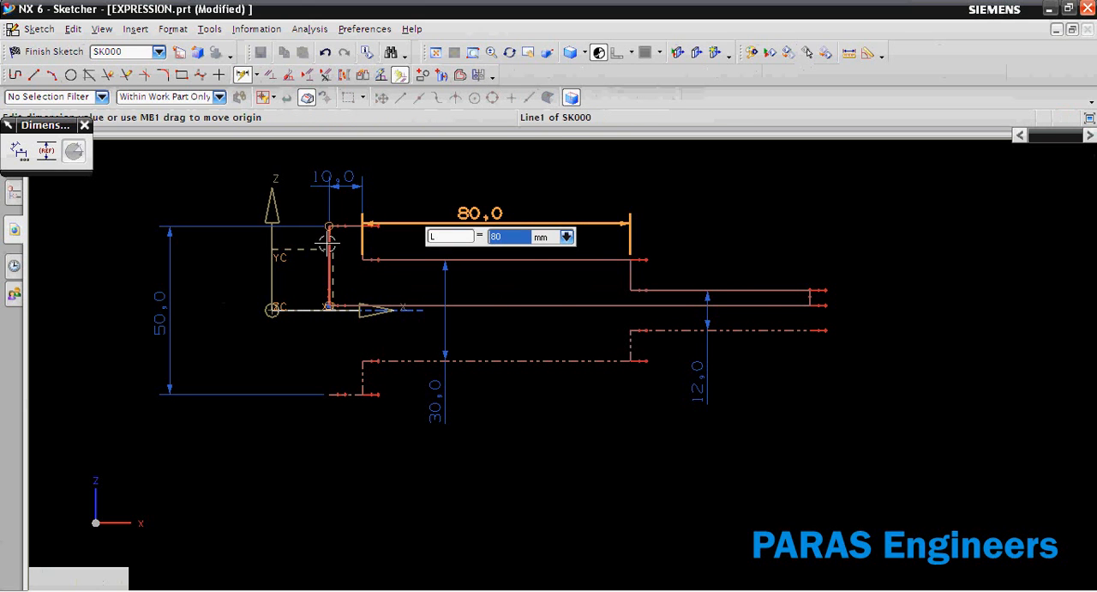
click(810, 294)
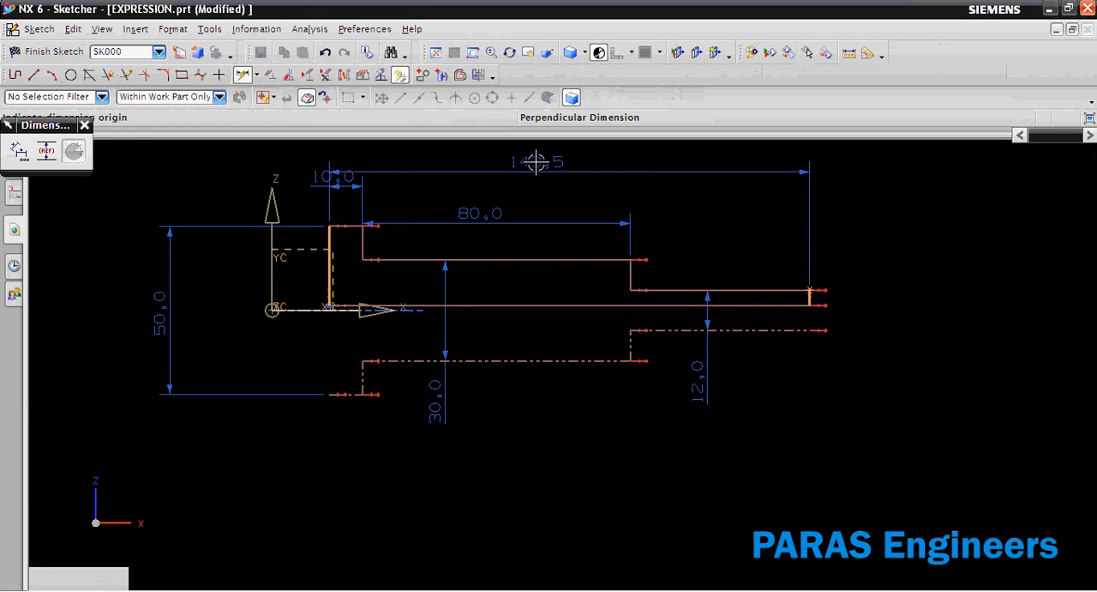
click(536, 173)
text(150)
key(Return)
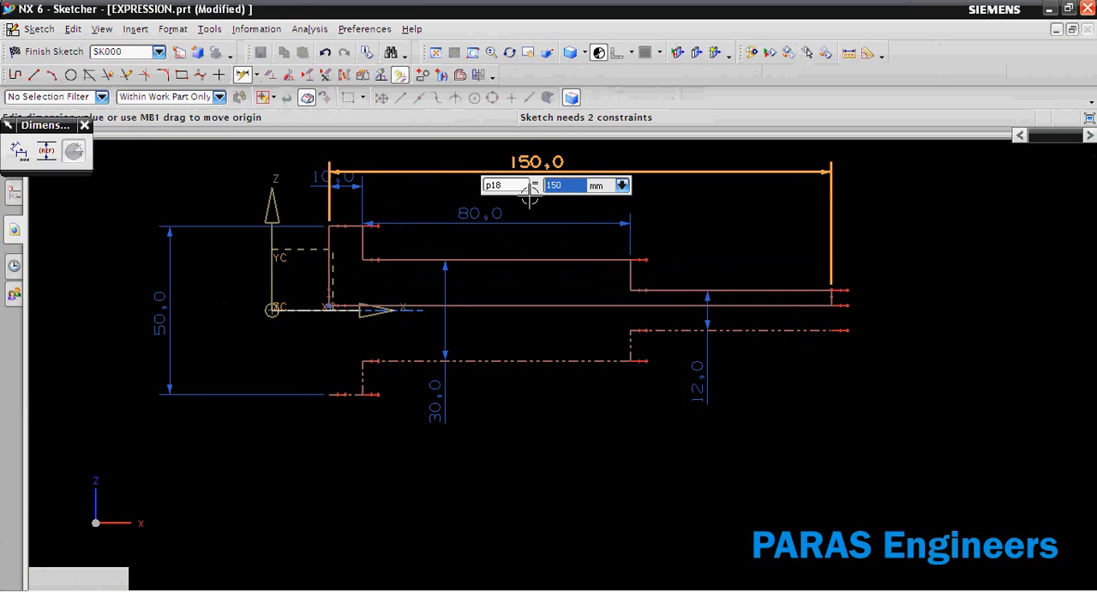
text(120)
key(Return)
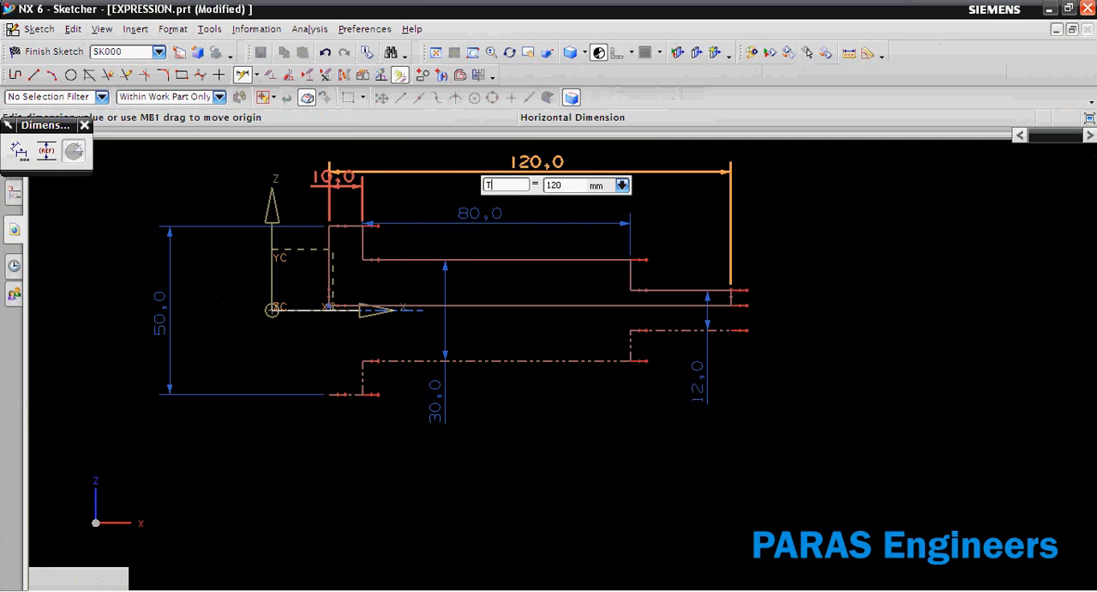
key(Return)
key(Escape)
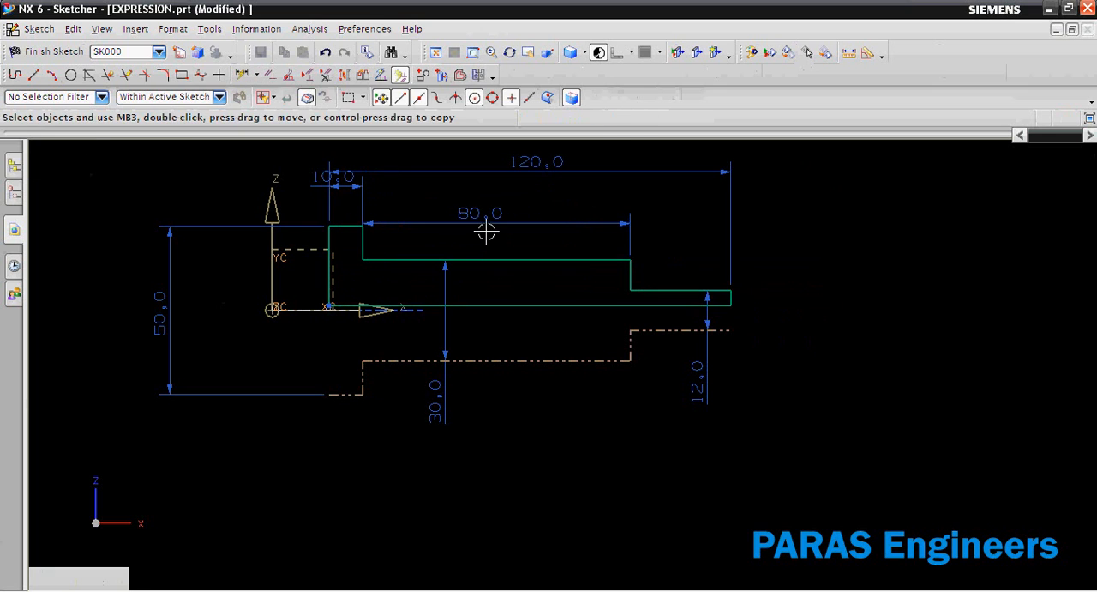
Reposition the middle section's length dimension just above its edge and the collar's length dimension clear of the others, beyond the collar's outer end.
double_click(465, 209)
click(333, 184)
key(Escape)
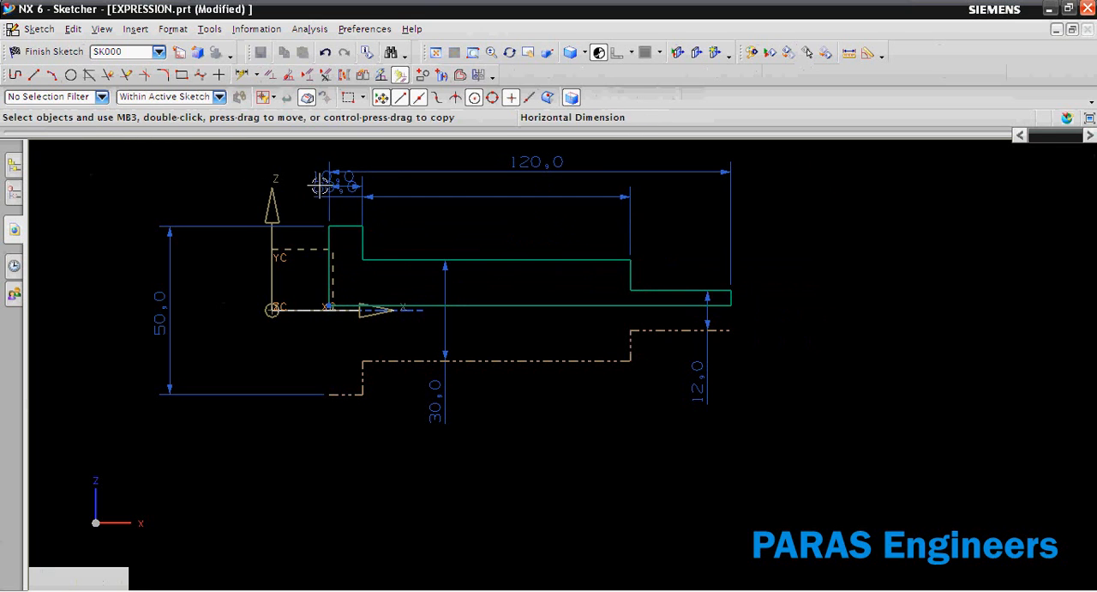
drag(343, 180, 455, 219)
drag(335, 179, 233, 160)
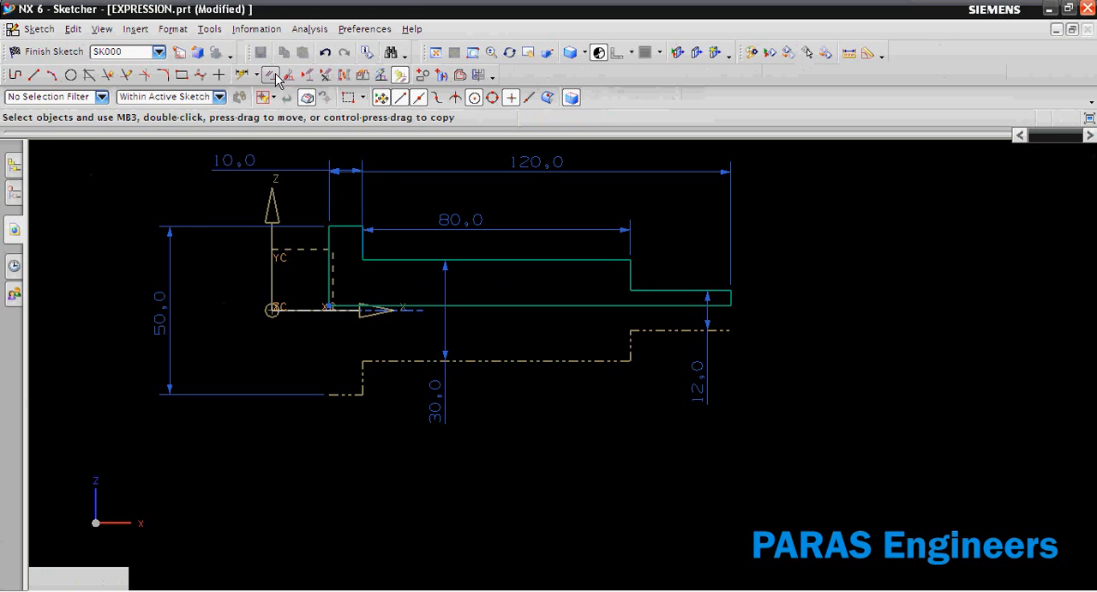
Constrain the collar's end edge to lie on the Z axis and make the long base line collinear with the X axis.
click(275, 76)
click(270, 257)
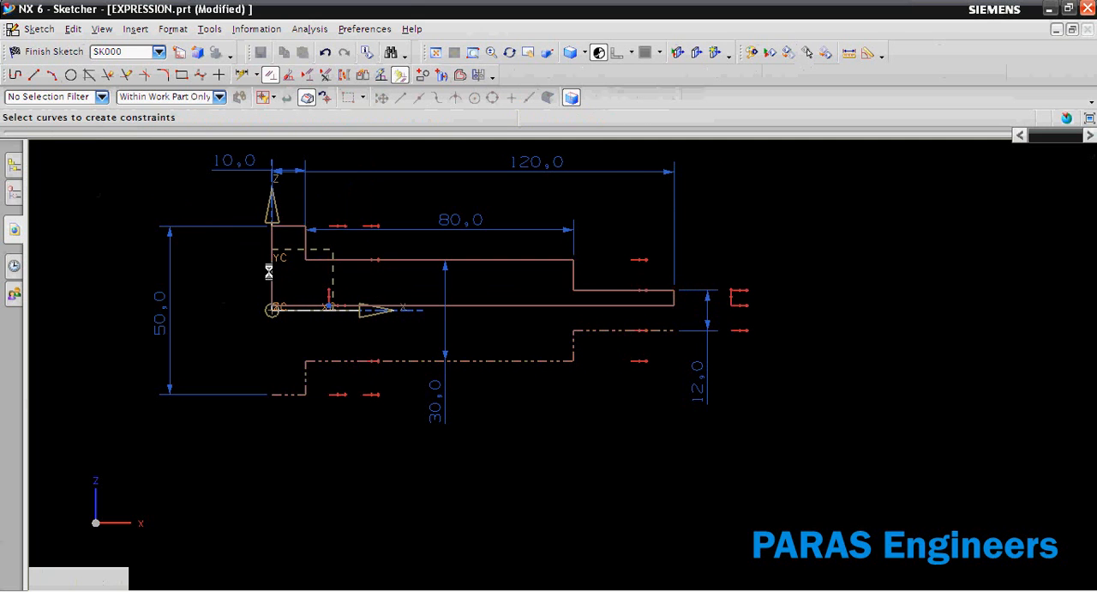
click(403, 306)
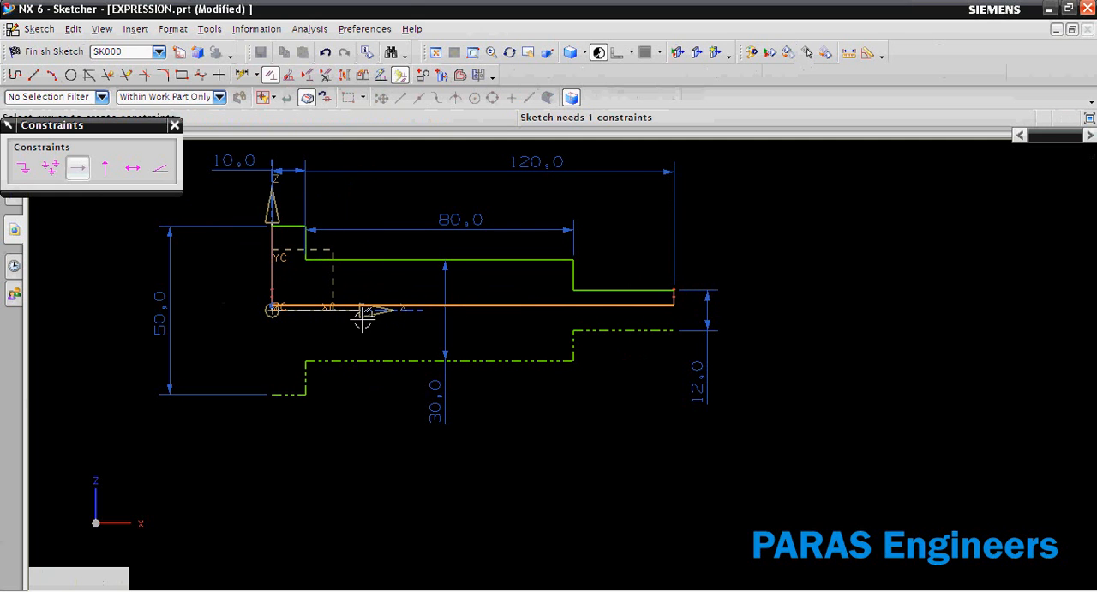
click(363, 310)
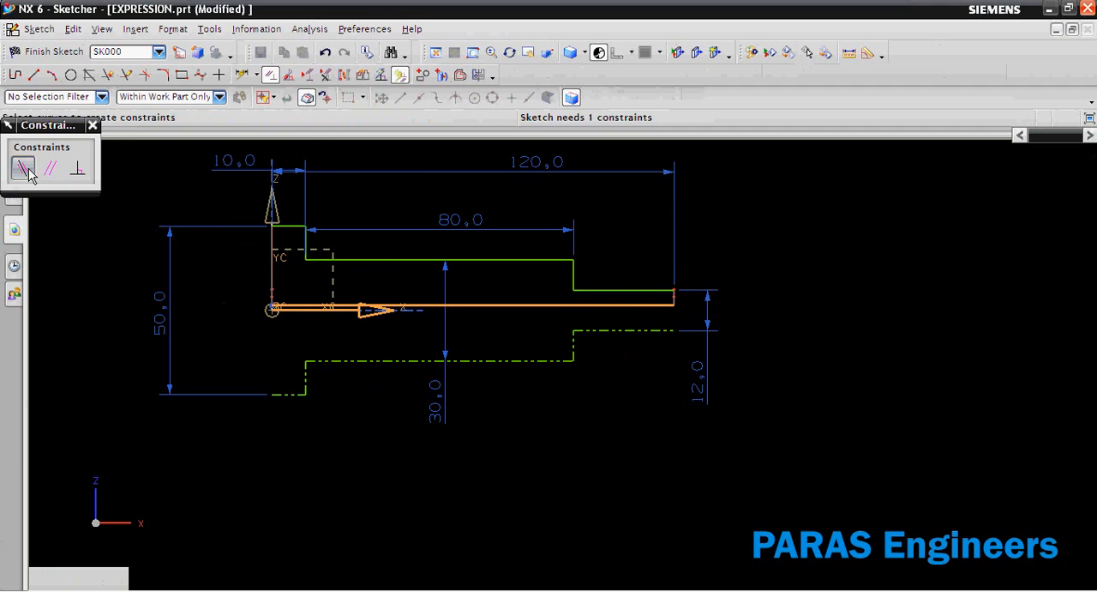
click(23, 170)
Finish the sketch and revolve the profile 360 degrees about its long base line as a solid body.
right_click(757, 207)
click(796, 225)
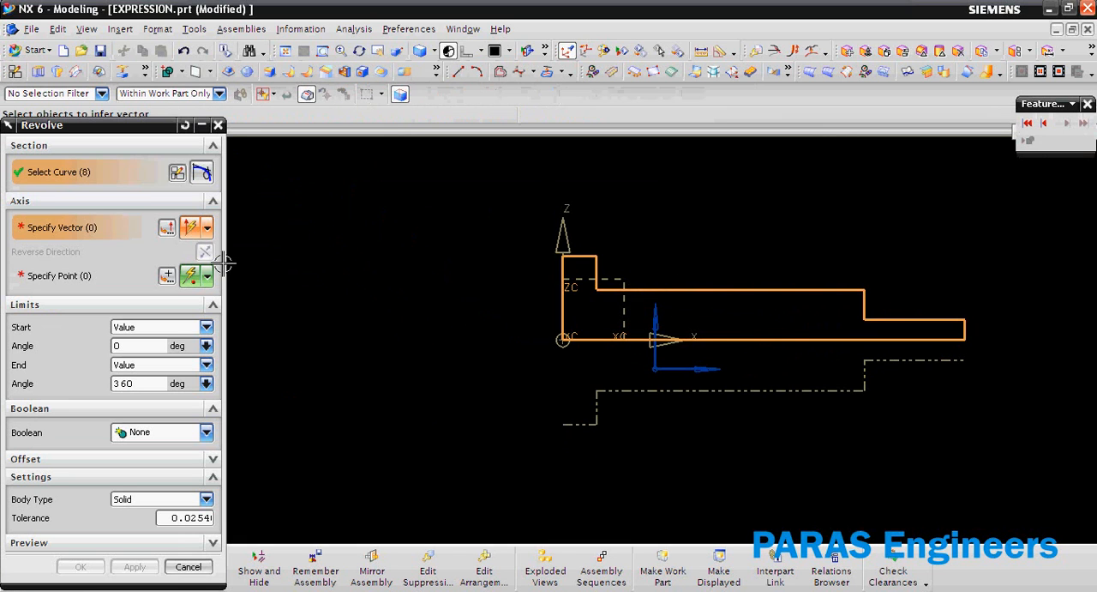
click(782, 340)
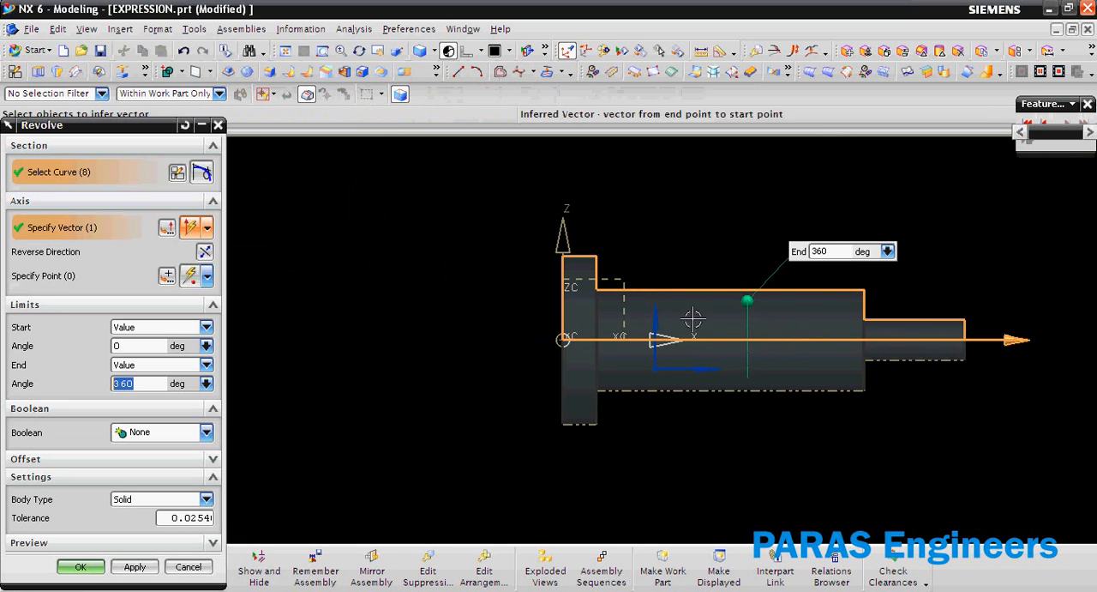
middle_click(455, 269)
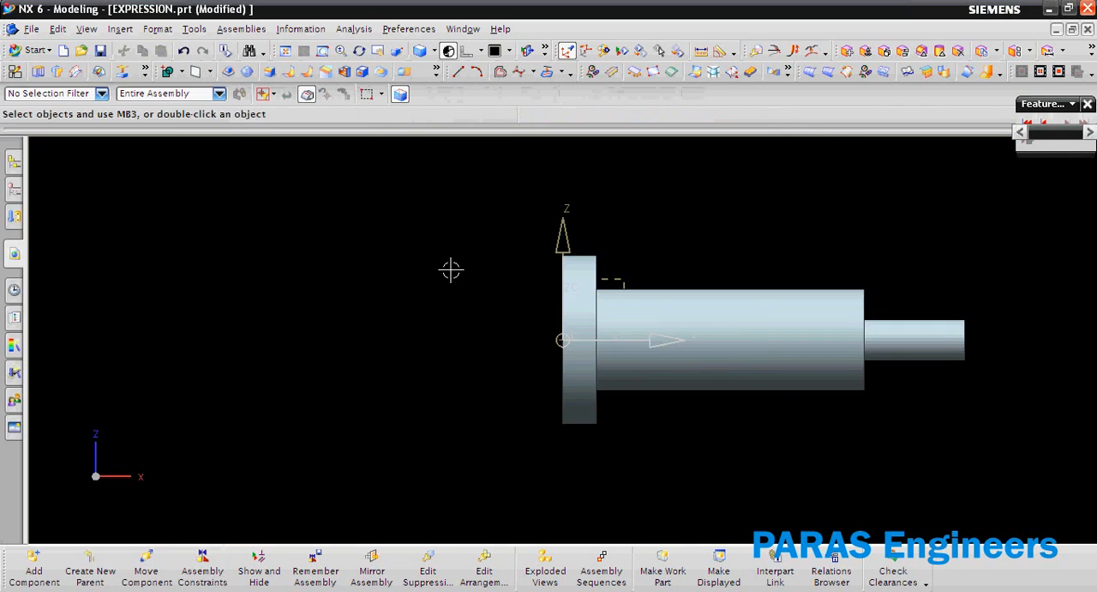
Open the part's expressions and filter the list to named ones, moving the dialog clear of the command area.
mouse_move(391, 295)
middle_down()
mouse_move(485, 300)
mouse_move(385, 306)
middle_up()
scroll(385, 306, down, 2)
middle_drag(566, 301, 502, 306)
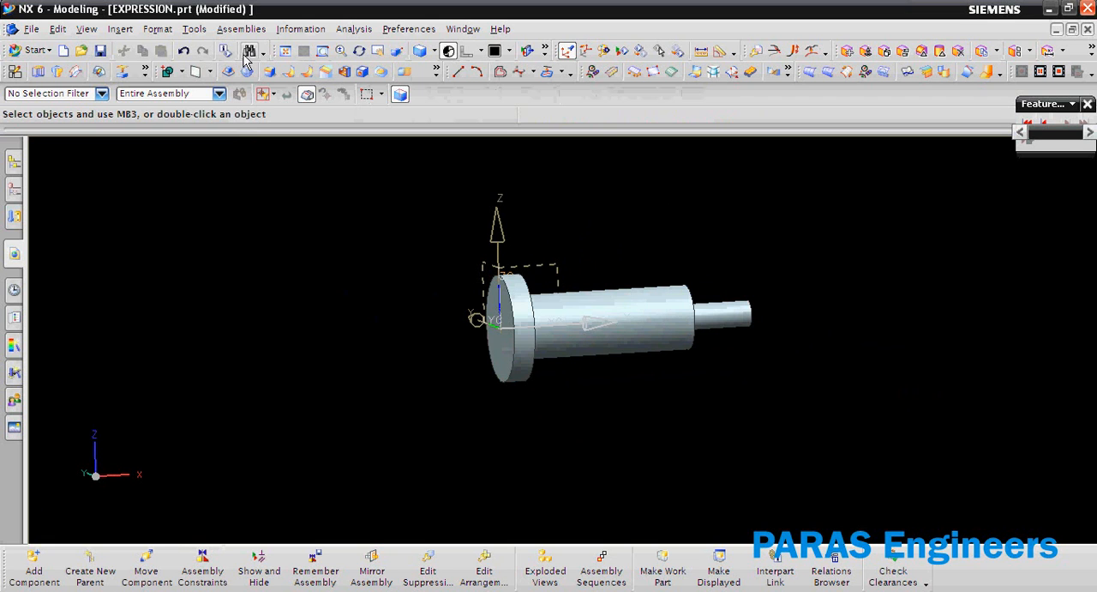
click(193, 29)
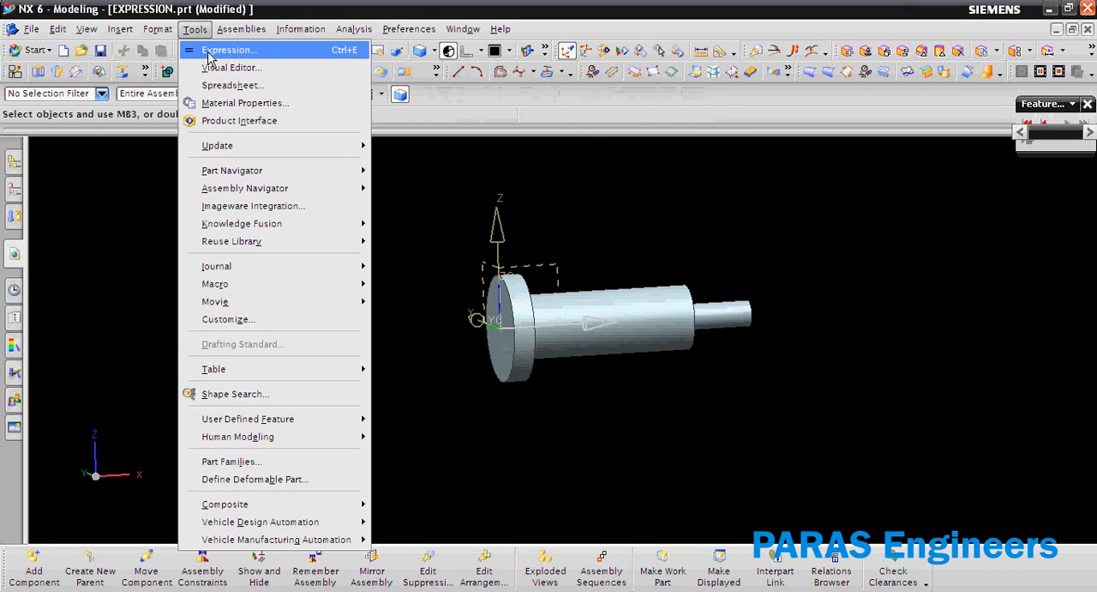
click(225, 50)
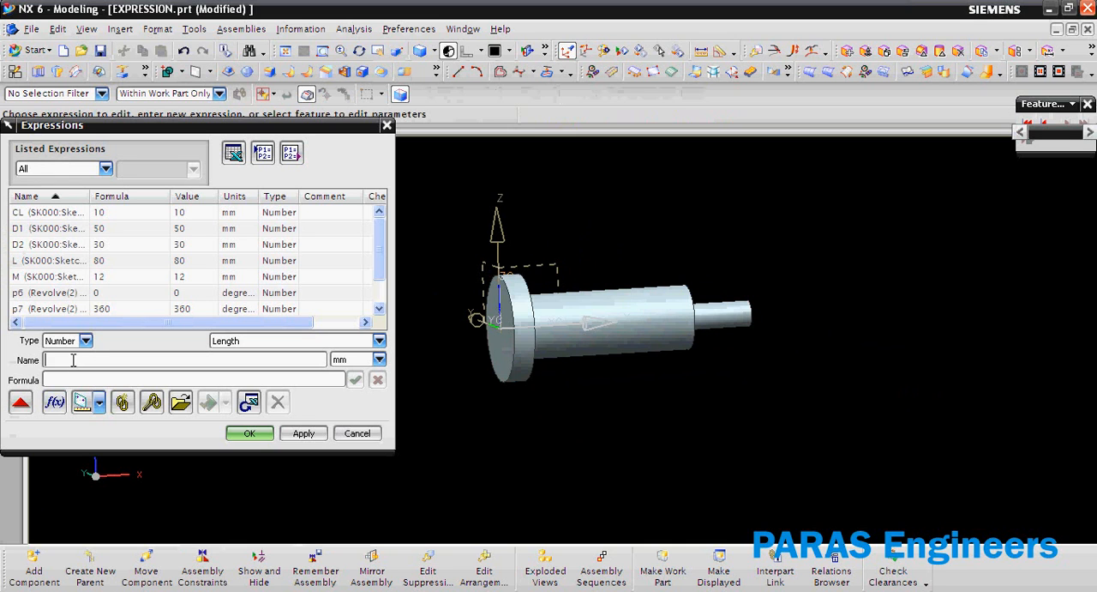
click(67, 167)
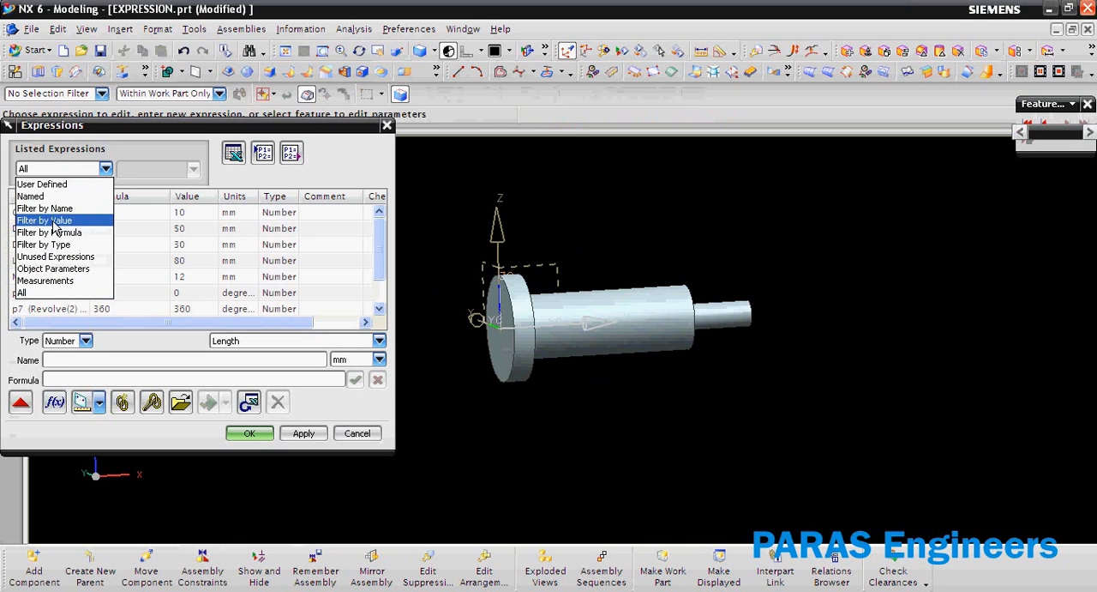
click(34, 196)
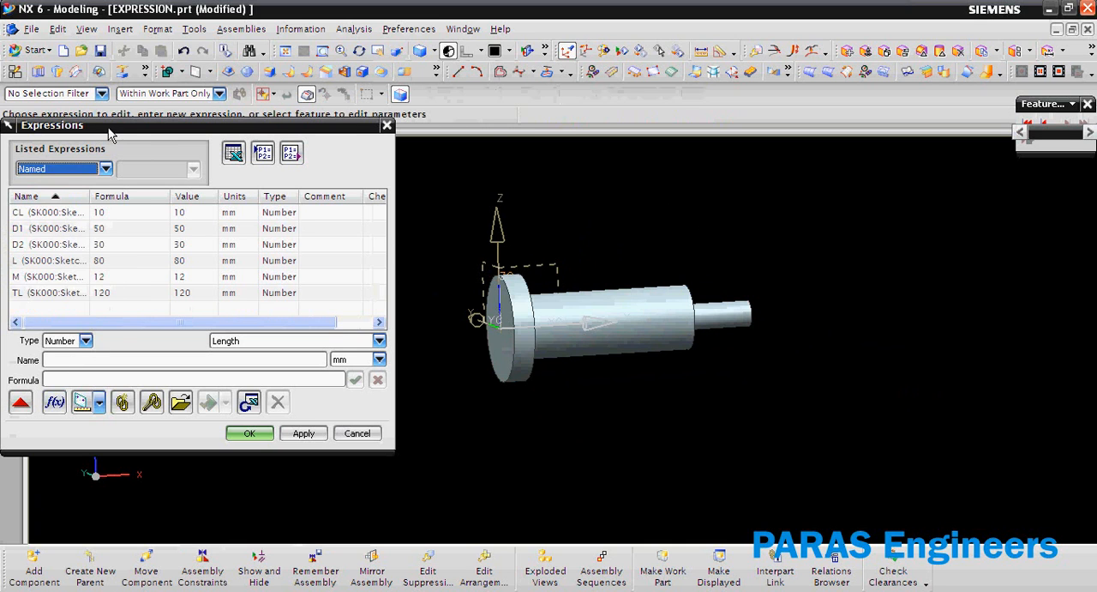
drag(109, 135, 246, 152)
Create a length expression named CH with the formula 2 mm.
click(195, 376)
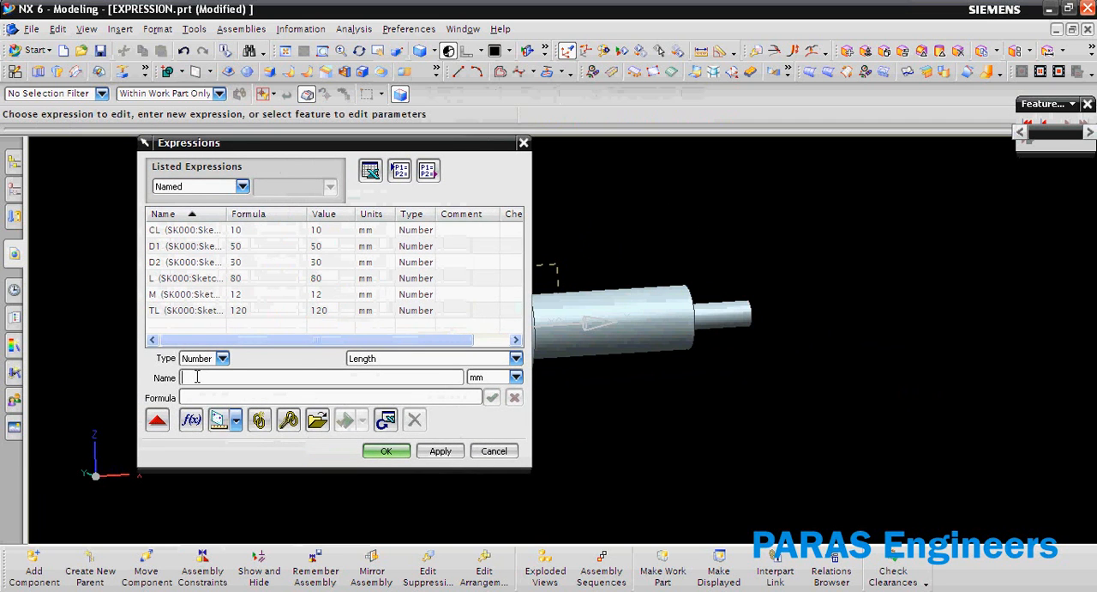
text(CH)
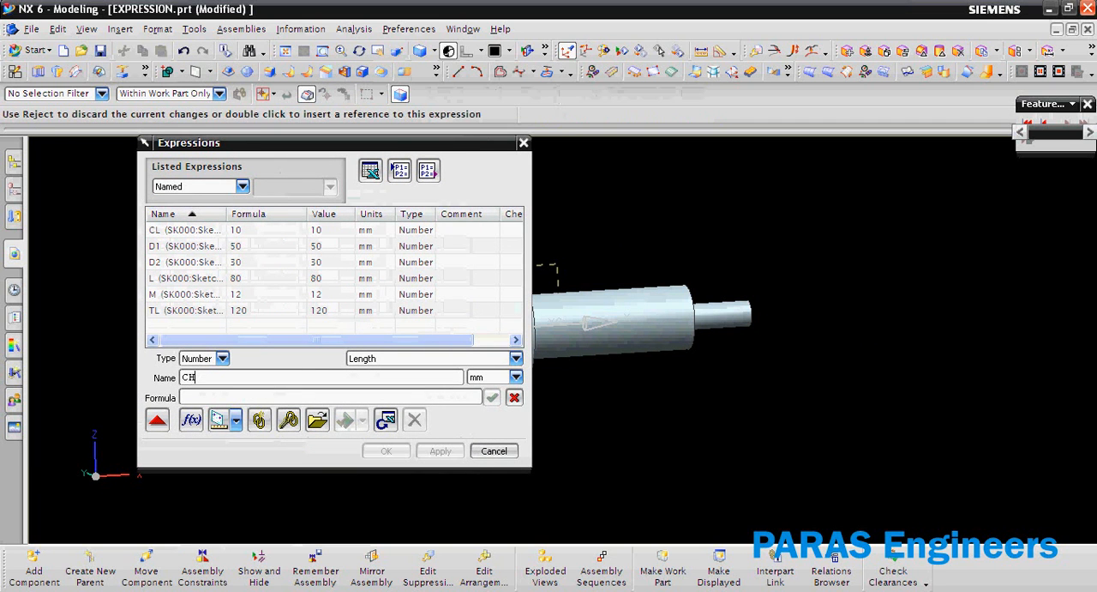
click(210, 397)
text(2)
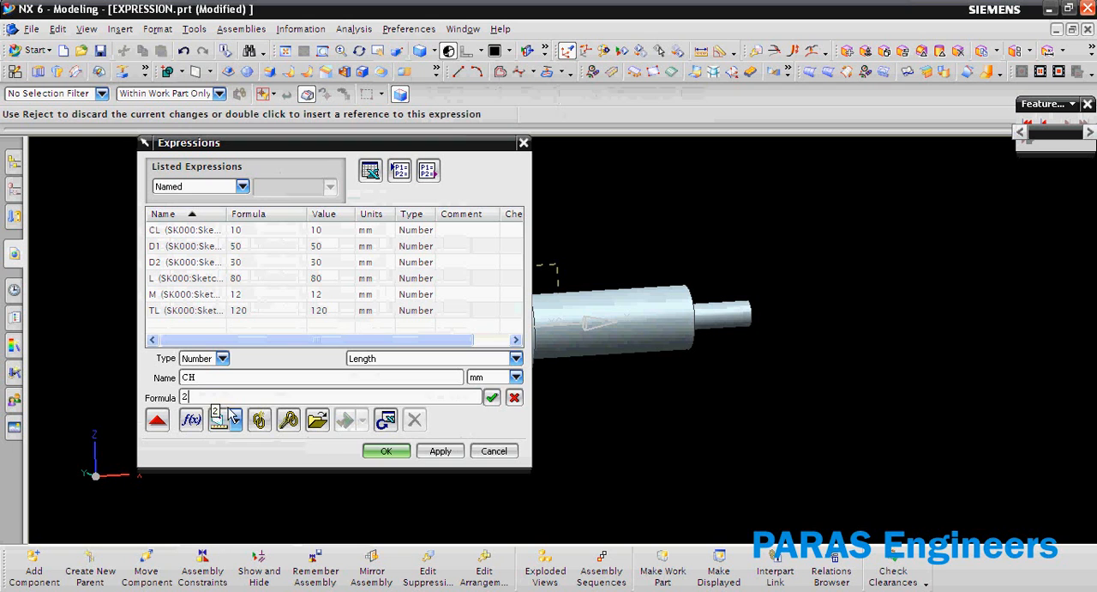
click(428, 454)
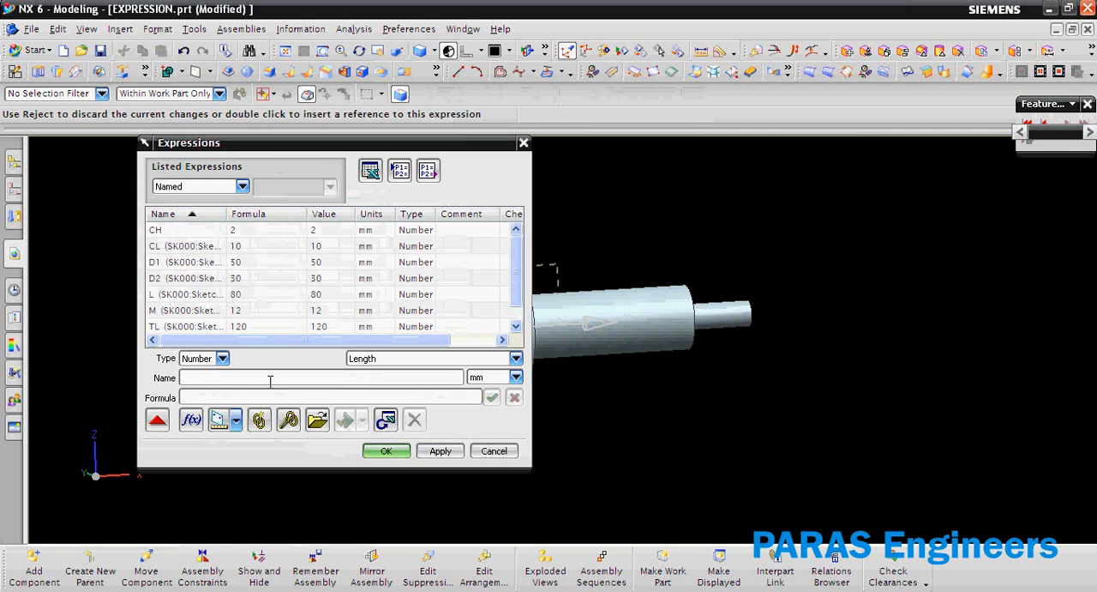
Create a length expression named R with the formula 2 mm and close the expressions.
click(239, 378)
text(R)
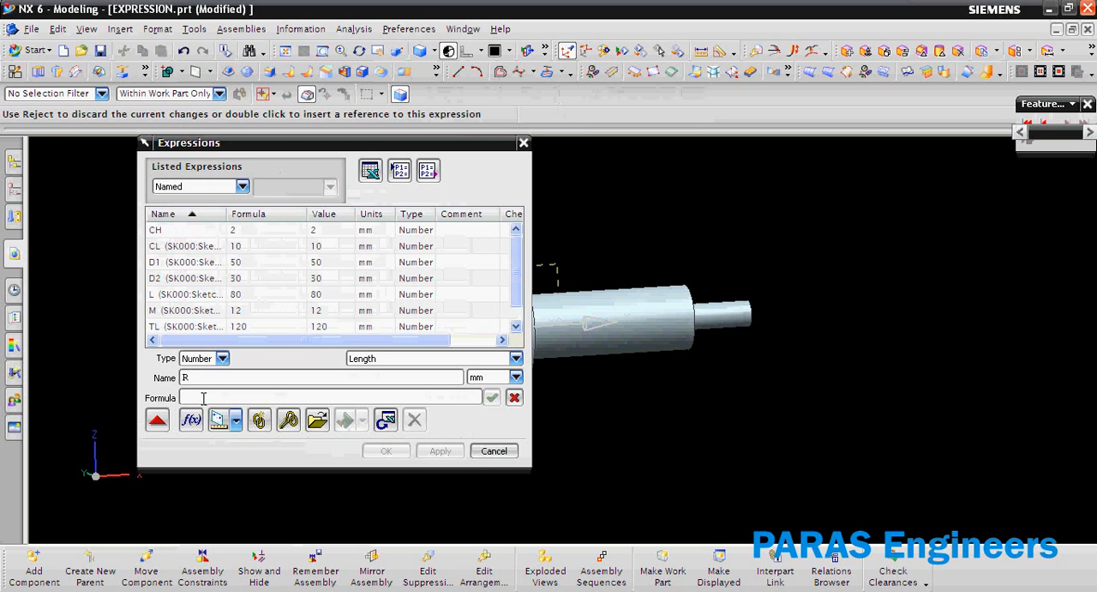
text(2)
key(Return)
key(Return)
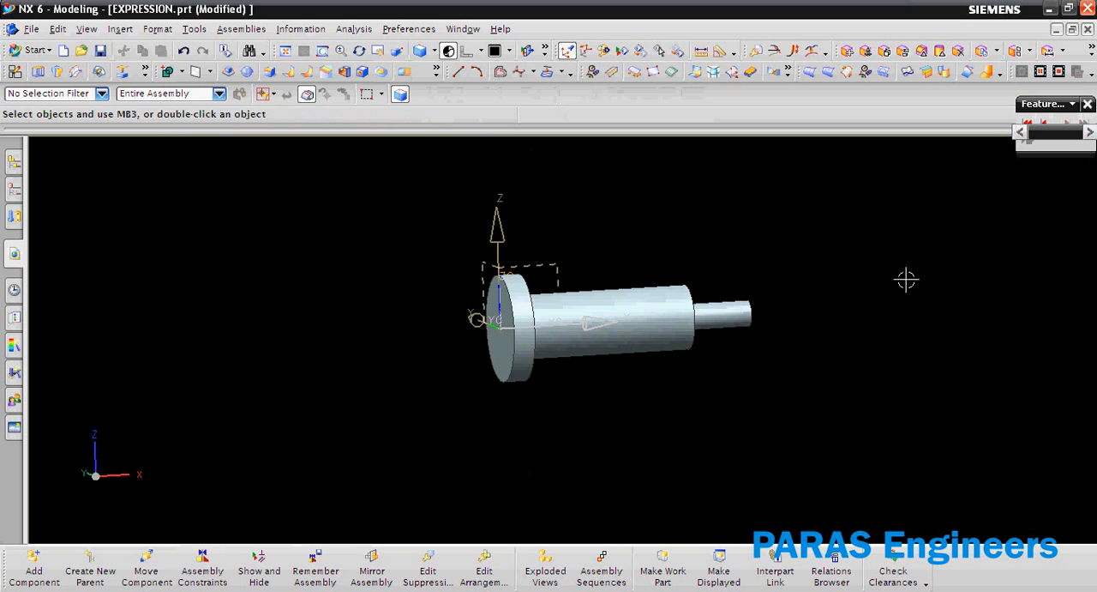
Chamfer both outer edges of the collar and the middle section's free end edge symmetrically, using CH as the distance.
scroll(692, 279, up, 3)
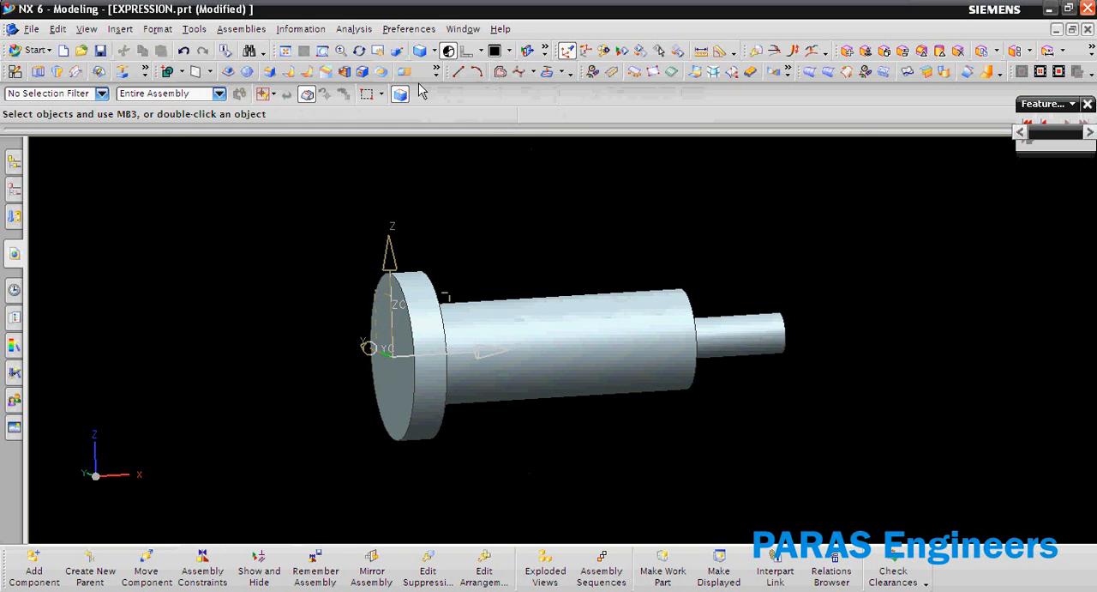
click(326, 72)
click(390, 273)
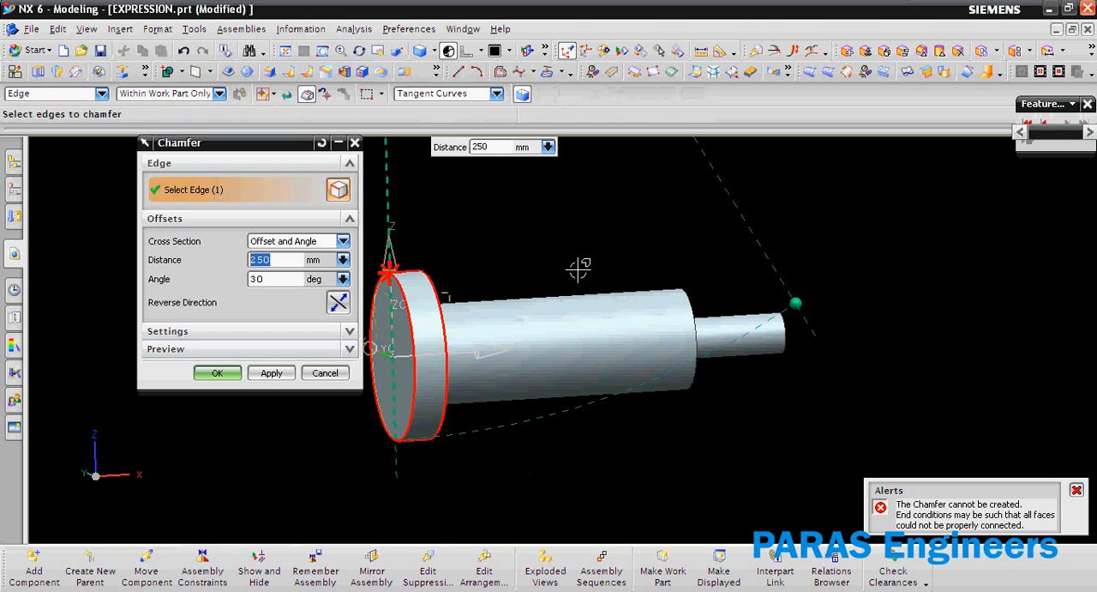
click(285, 243)
click(270, 256)
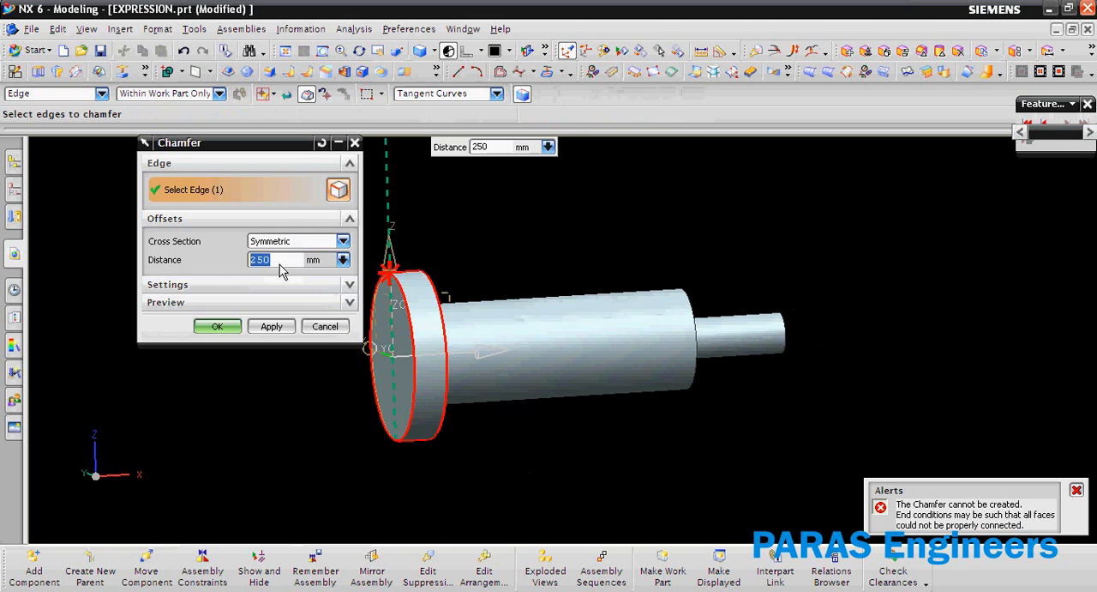
text(CH)
click(328, 304)
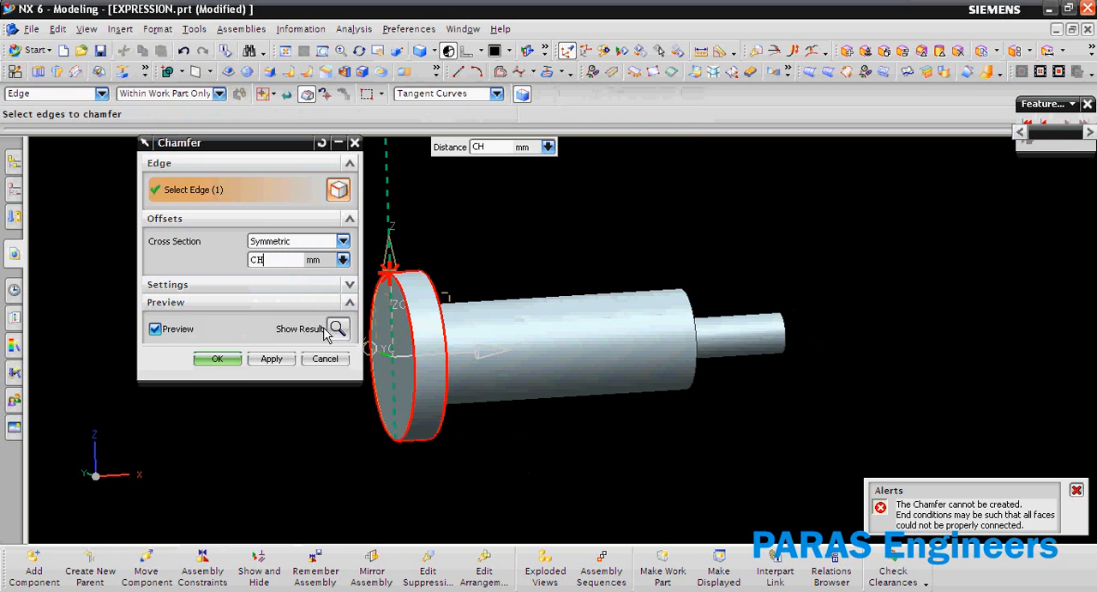
click(339, 330)
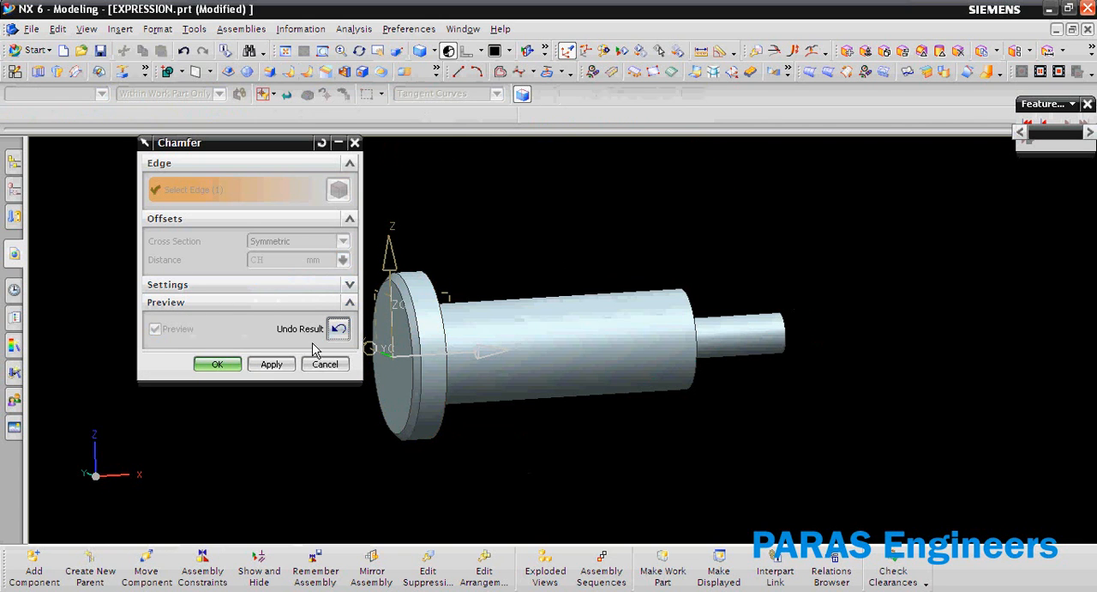
click(338, 330)
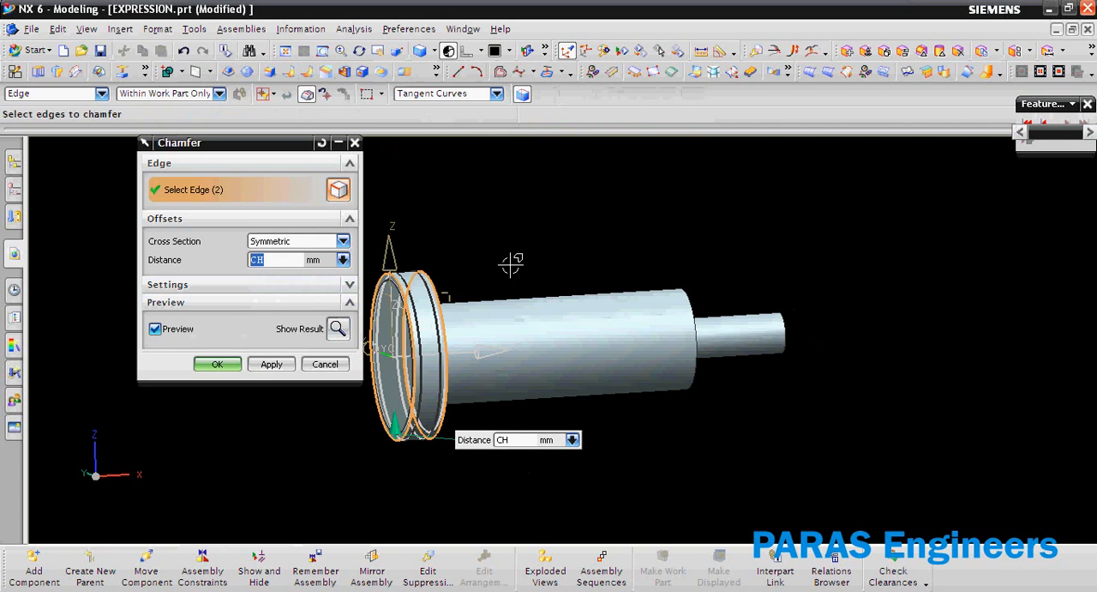
click(690, 291)
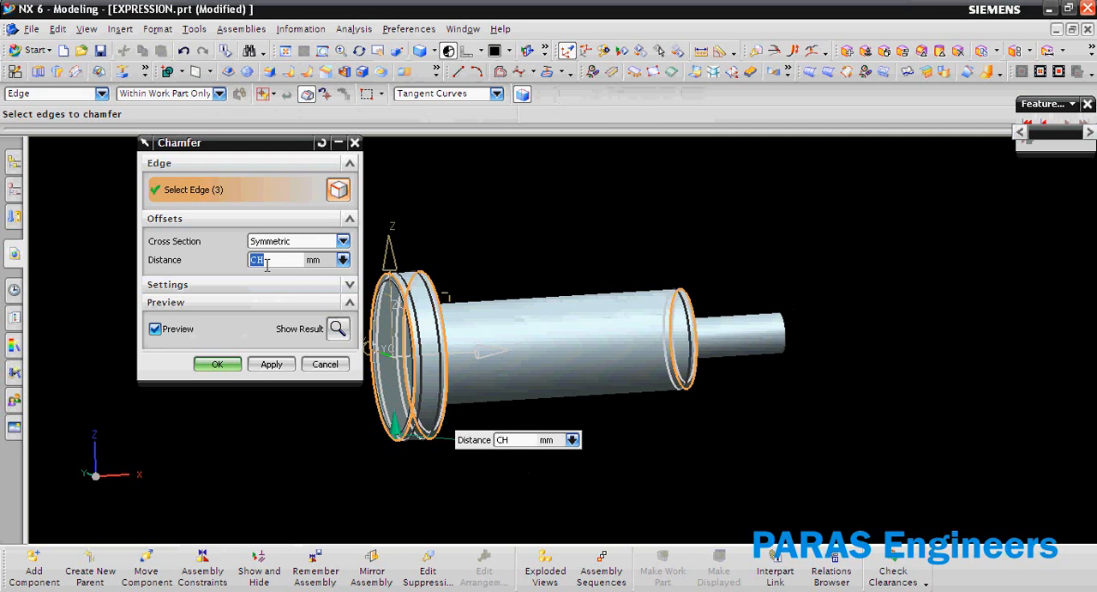
click(217, 365)
Try to blend the edge where the thin end meets the middle section, entering R as the radius of a second edge set.
middle_drag(289, 316, 319, 324)
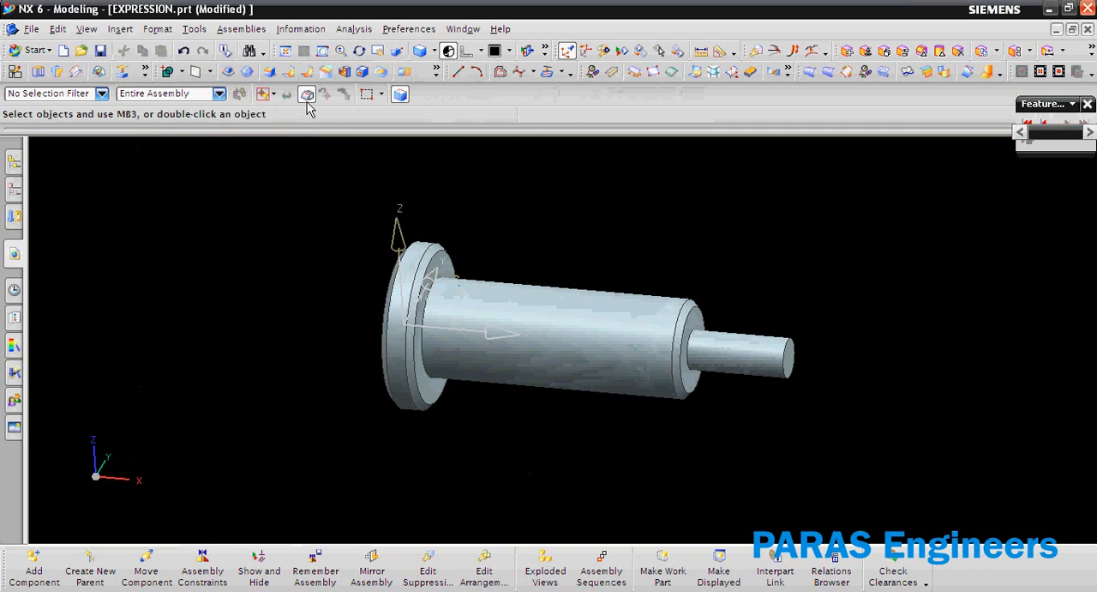
click(269, 76)
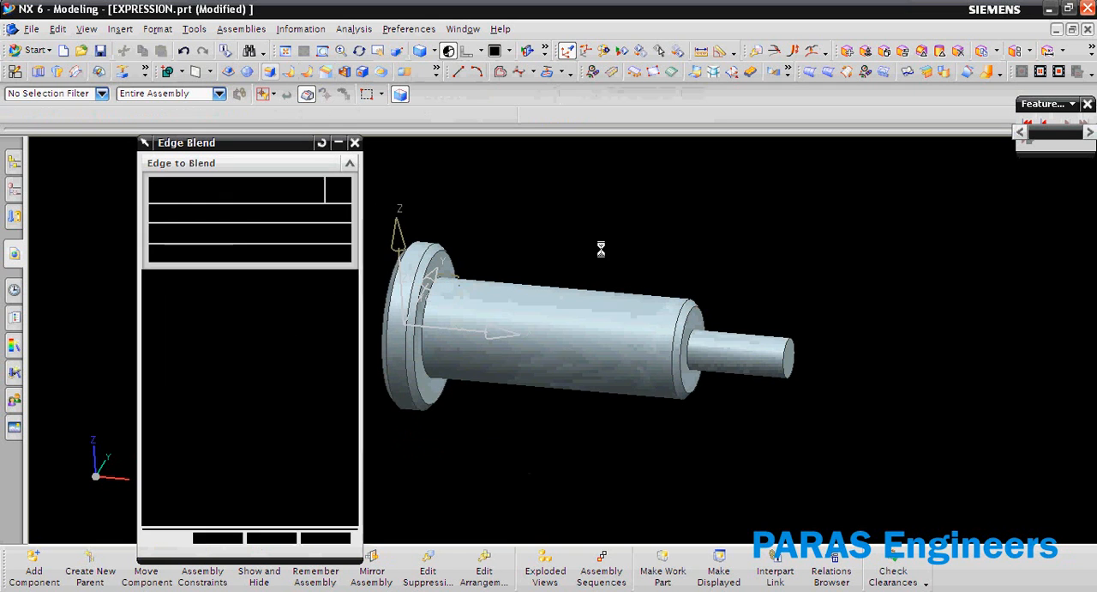
click(693, 341)
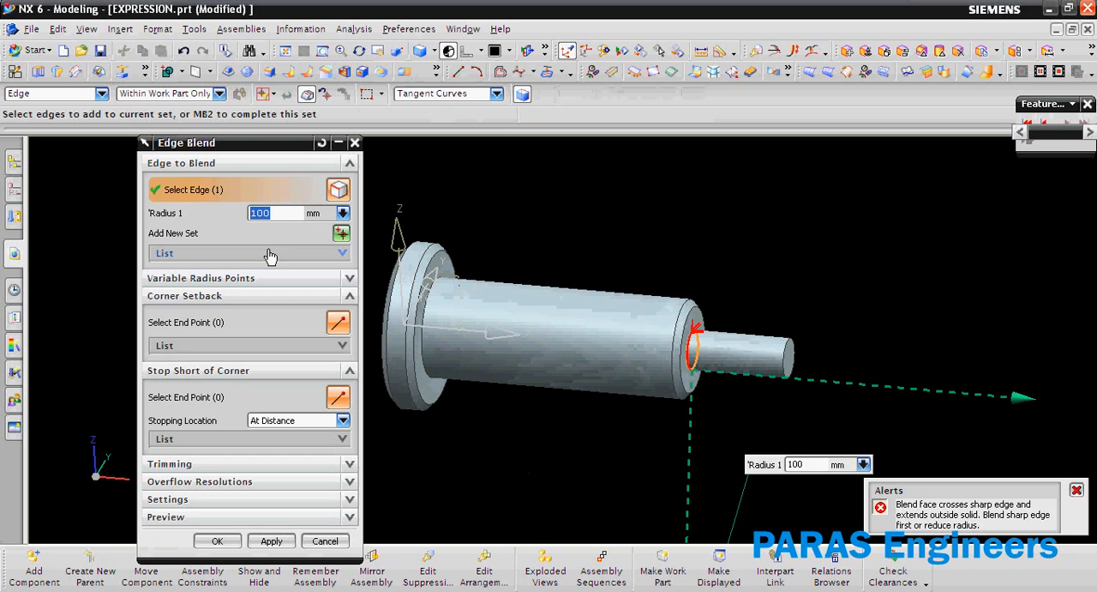
text(Radians()
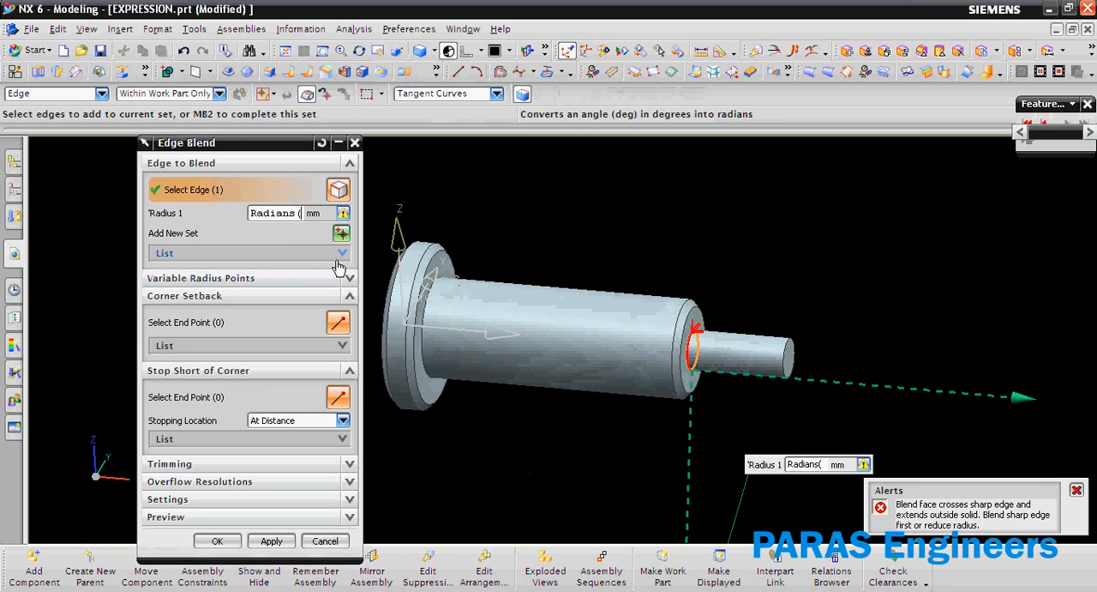
middle_click(338, 265)
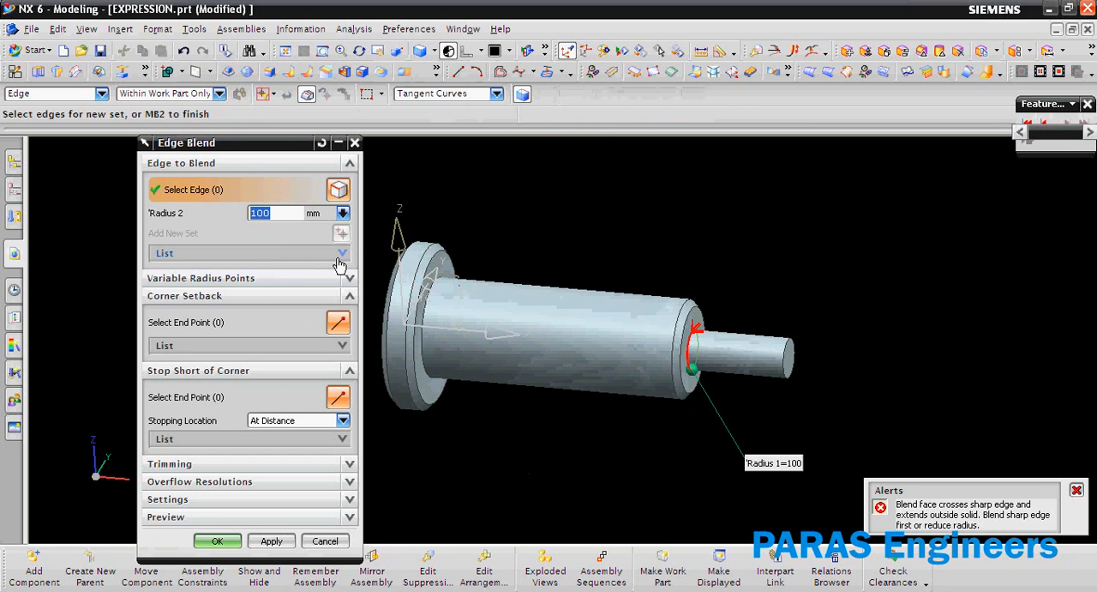
text(R)
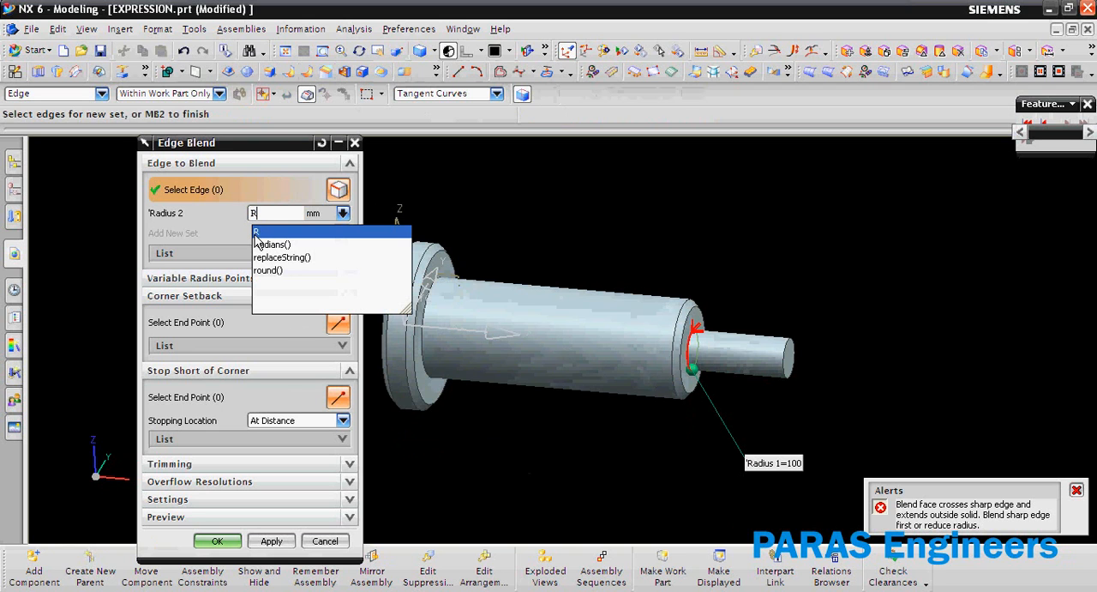
click(257, 234)
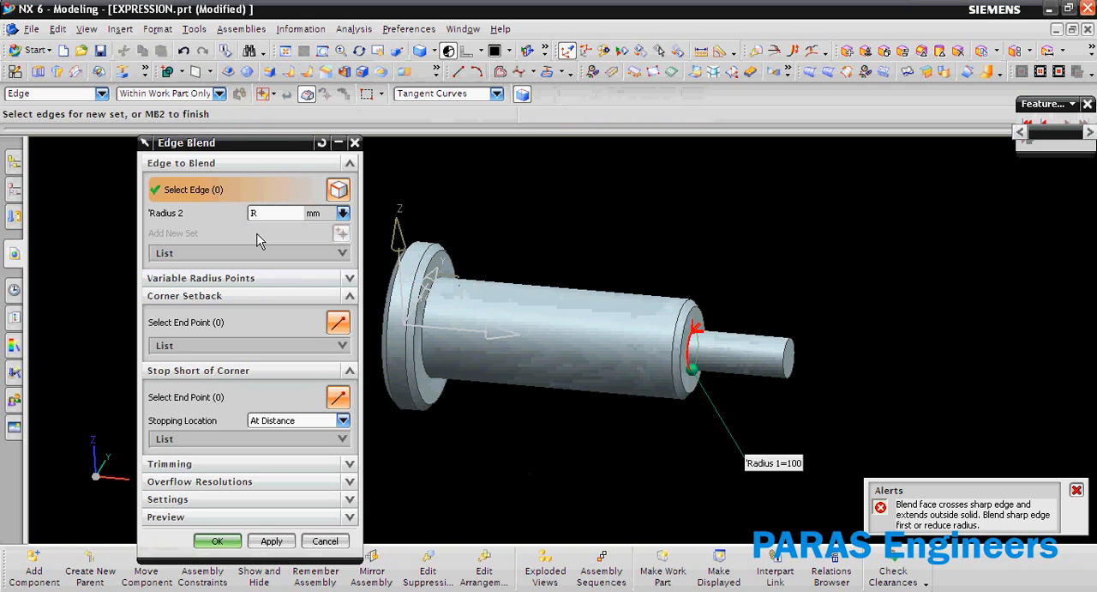
key(Return)
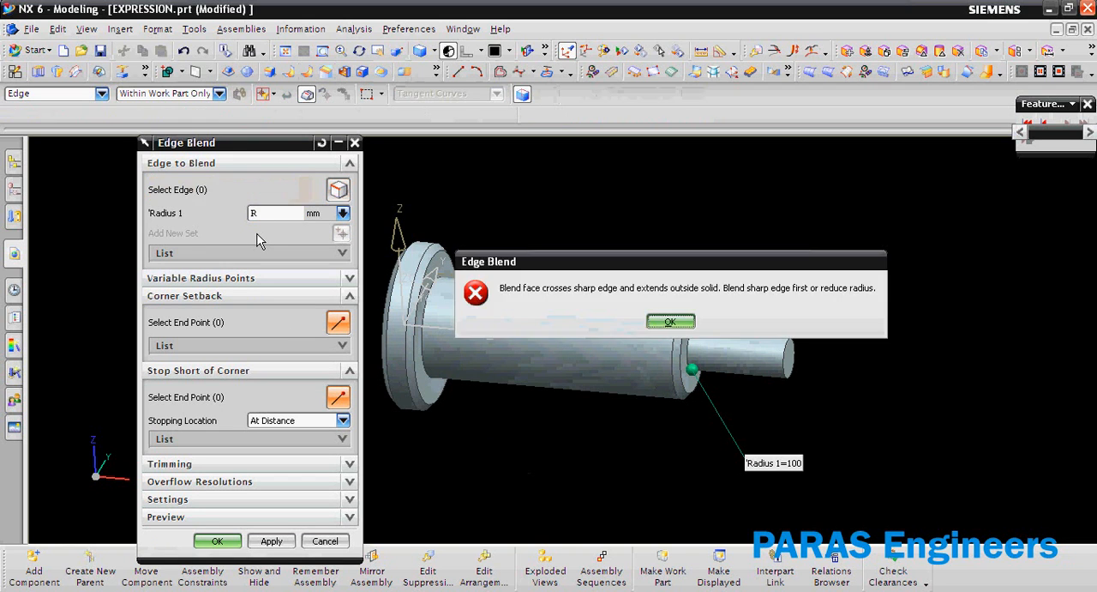
key(Return)
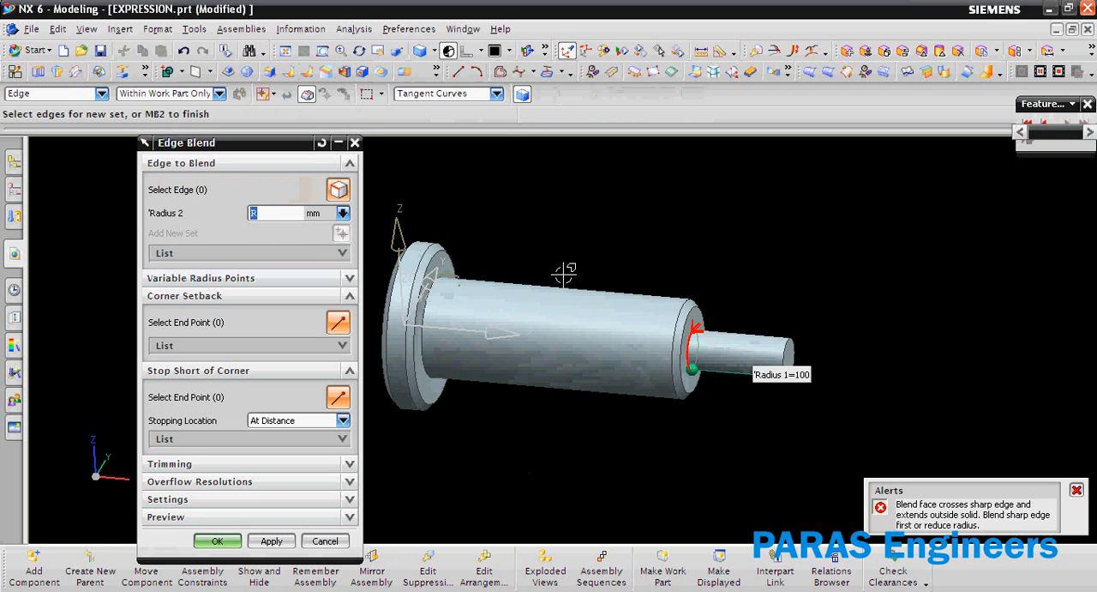
key(Escape)
Try again to blend the thin end's base edge, entering R as the radius before selecting the edge.
scroll(789, 317, up, 3)
key(r)
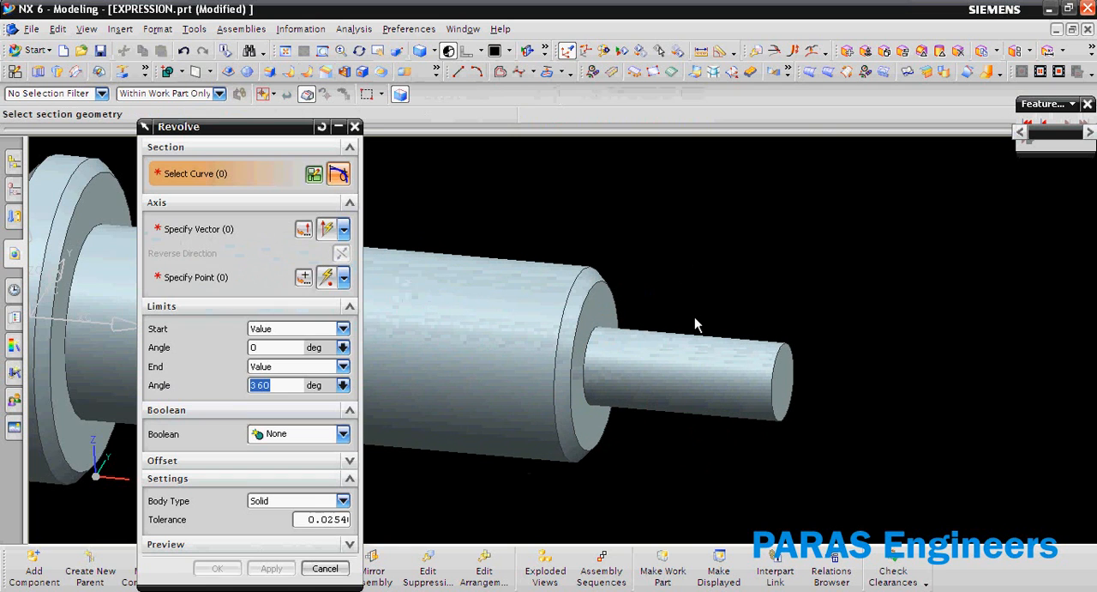
key(Escape)
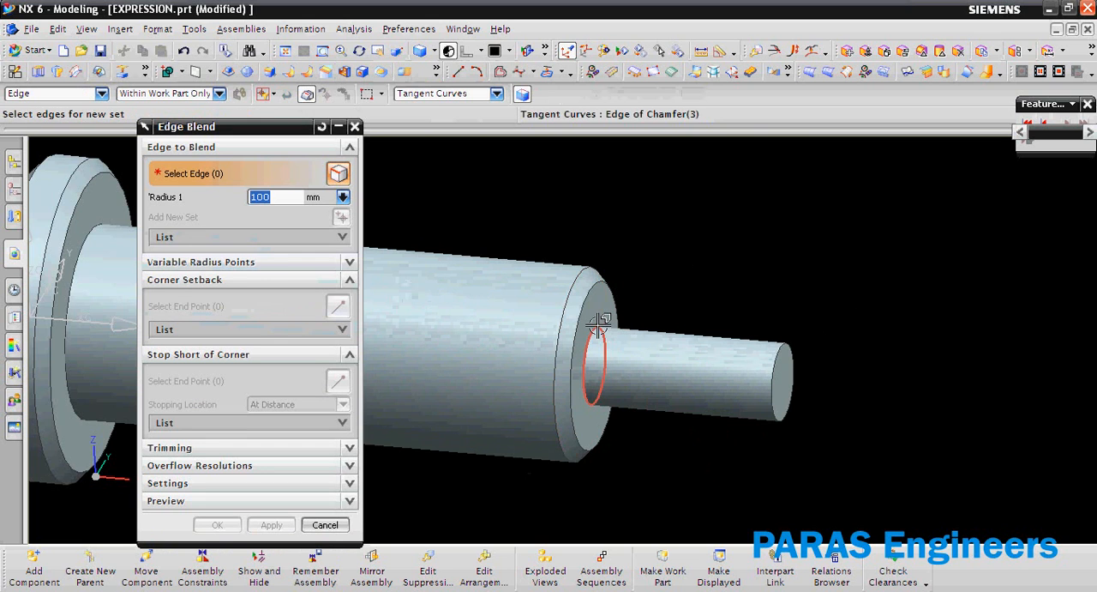
text(R)
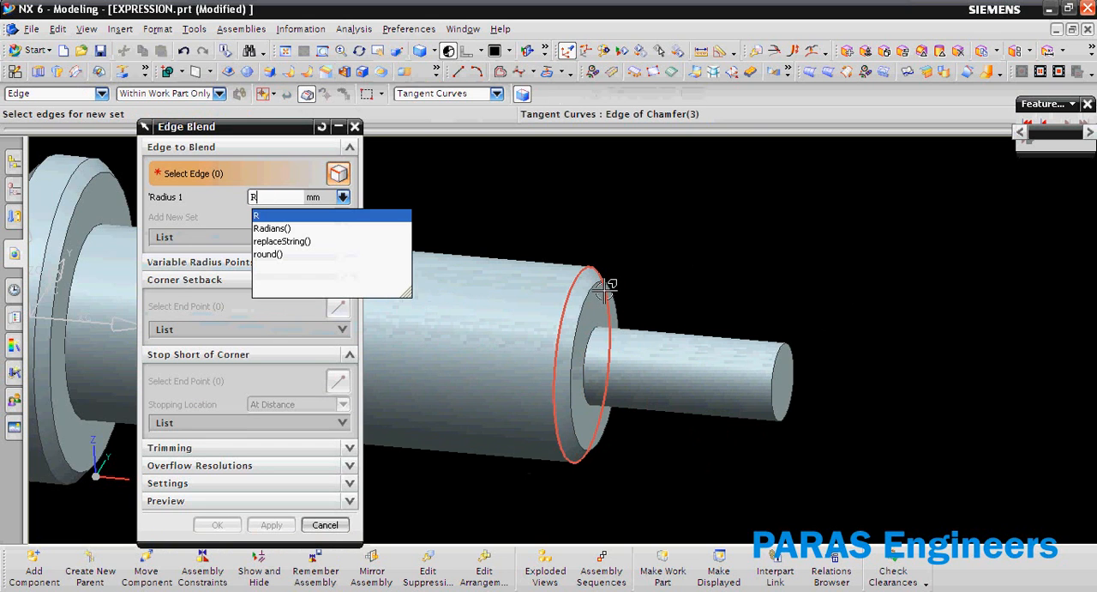
click(609, 295)
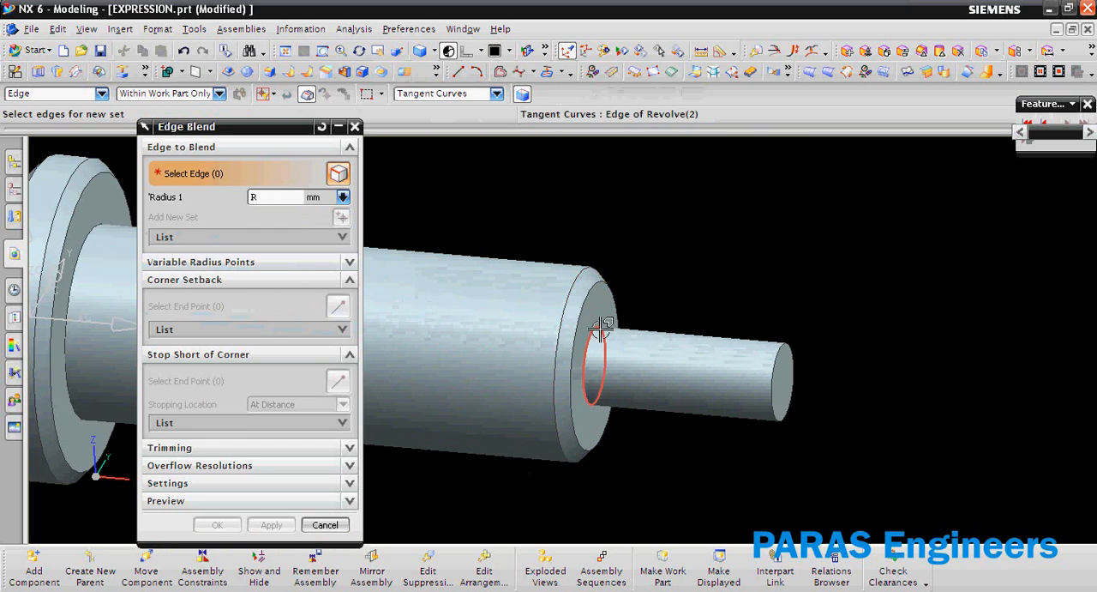
click(599, 324)
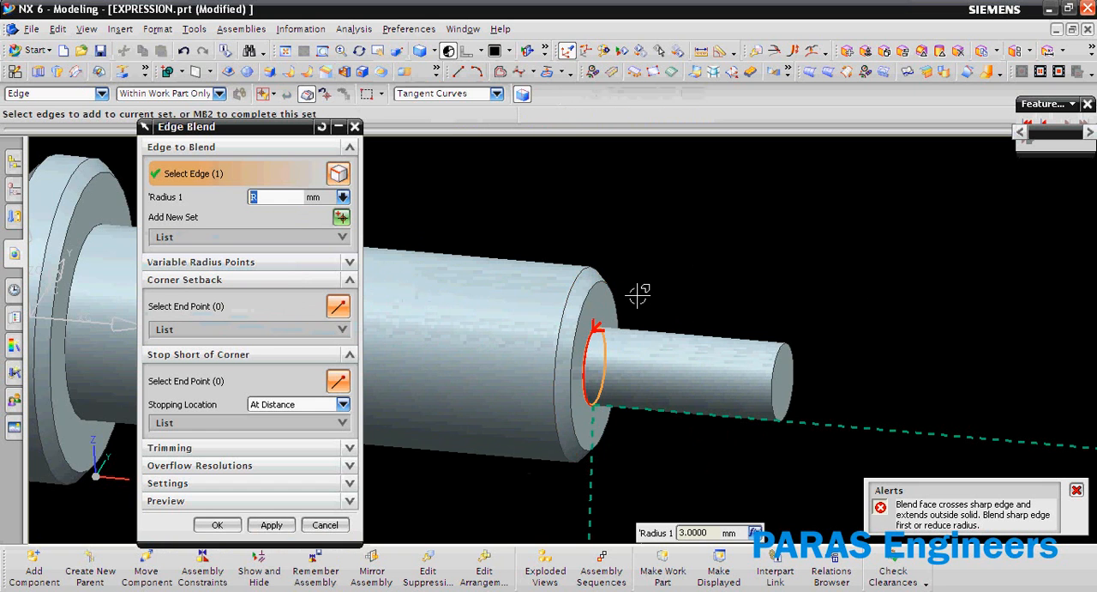
key(Escape)
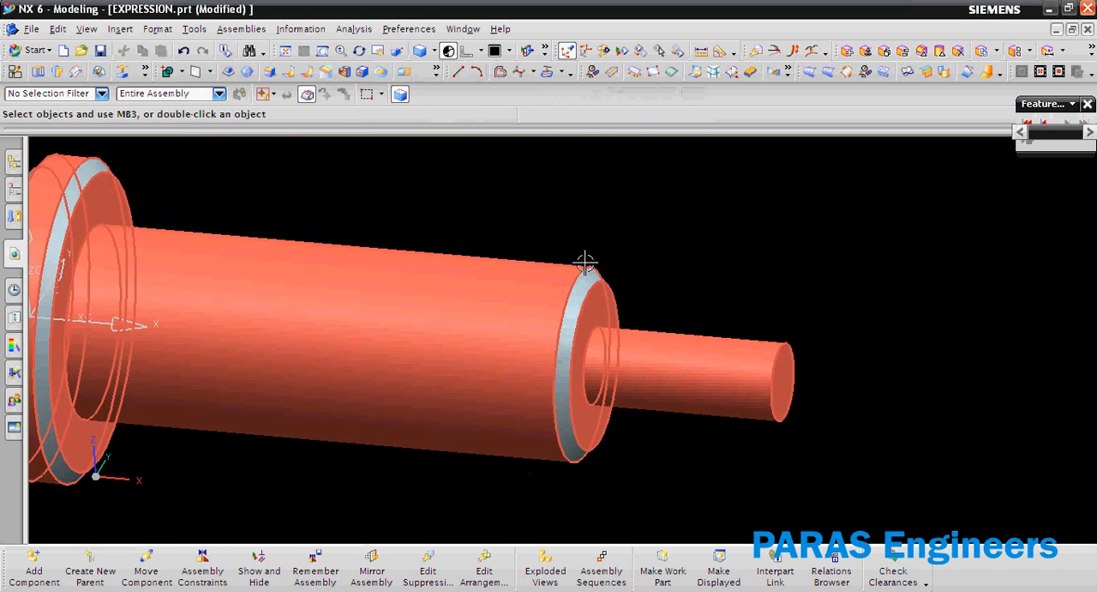
Check the formula of R in the part's expressions and leave the dialog without changes.
key(ctrl+e)
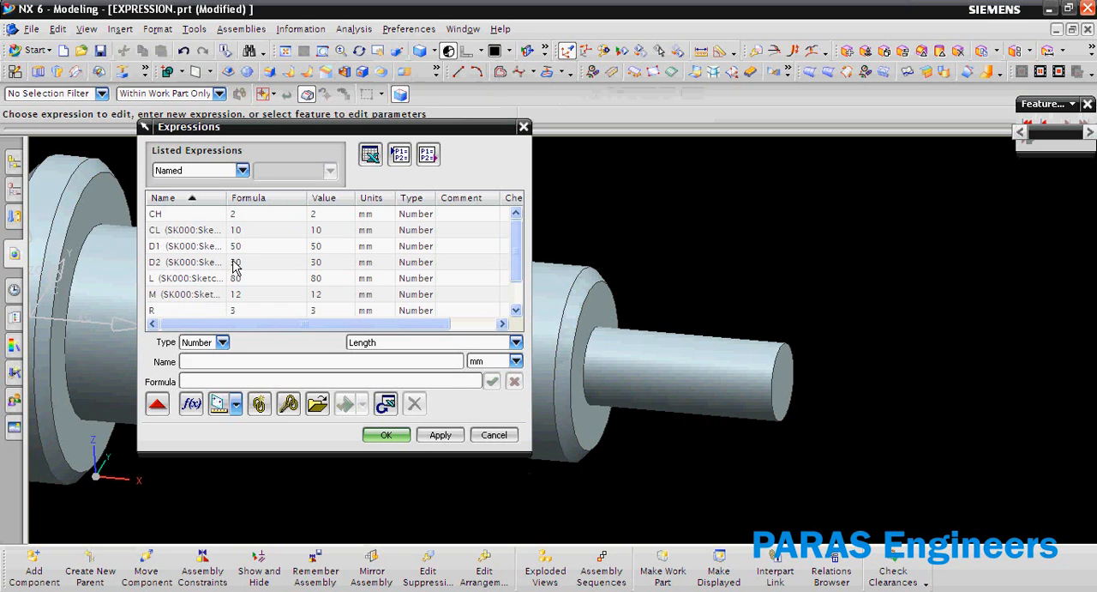
click(273, 314)
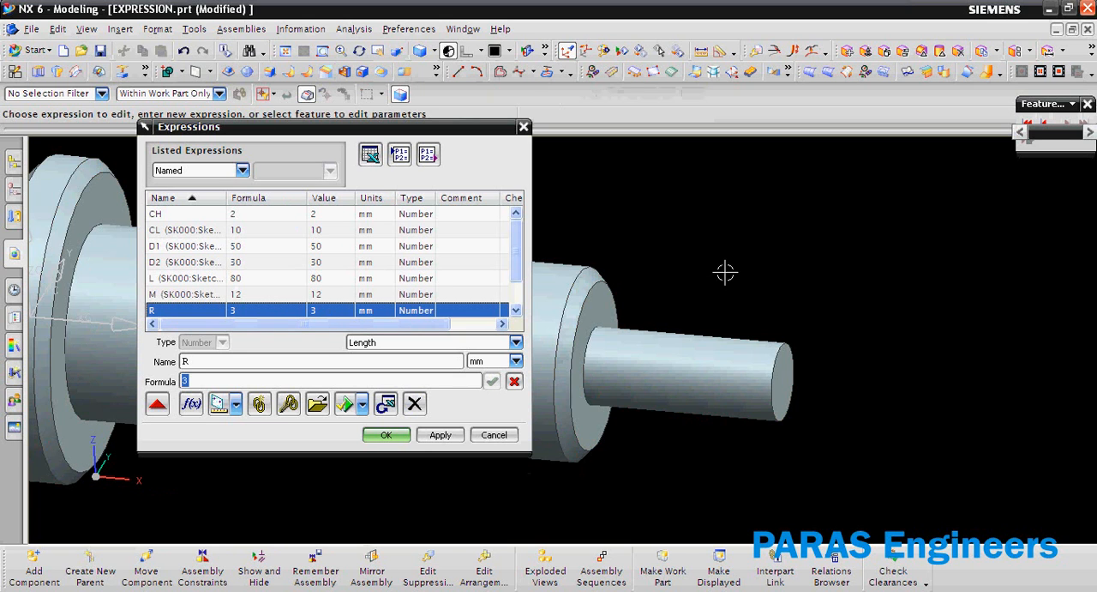
key(Escape)
Blend the edge where the collar meets the middle section, using R as the radius.
key(ctrl+f)
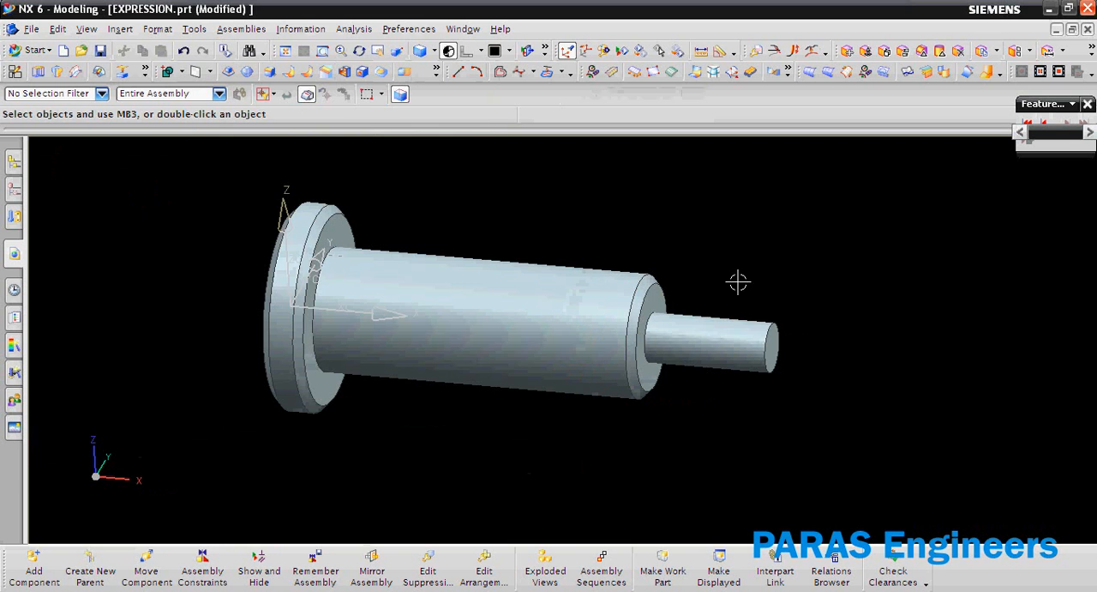
click(269, 71)
text(R)
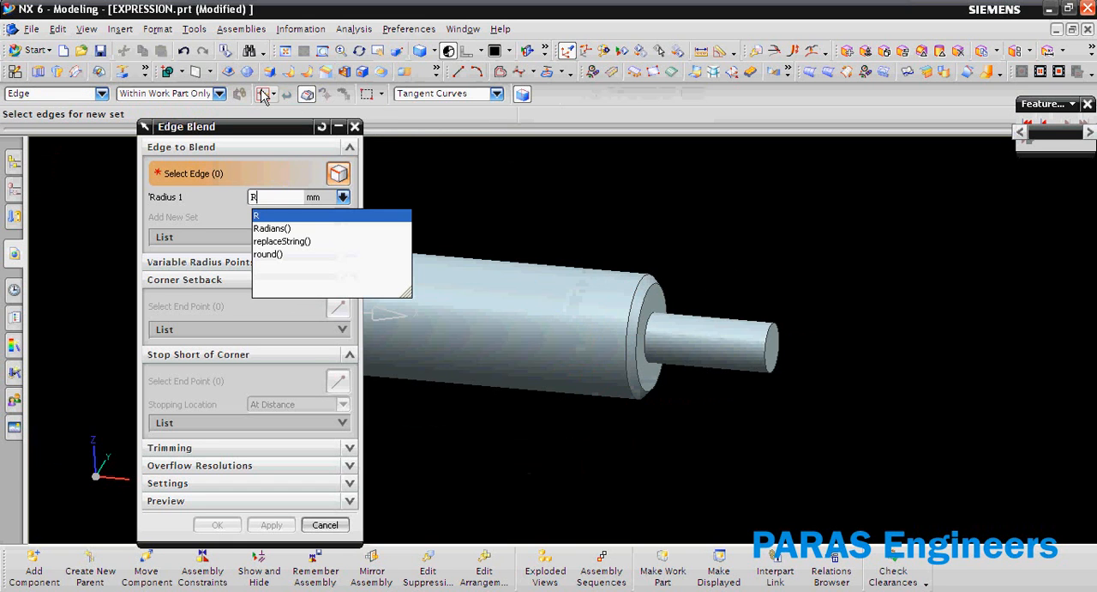
key(Return)
scroll(845, 250, down, 2)
scroll(549, 255, up, 2)
scroll(531, 256, up, 1)
click(479, 273)
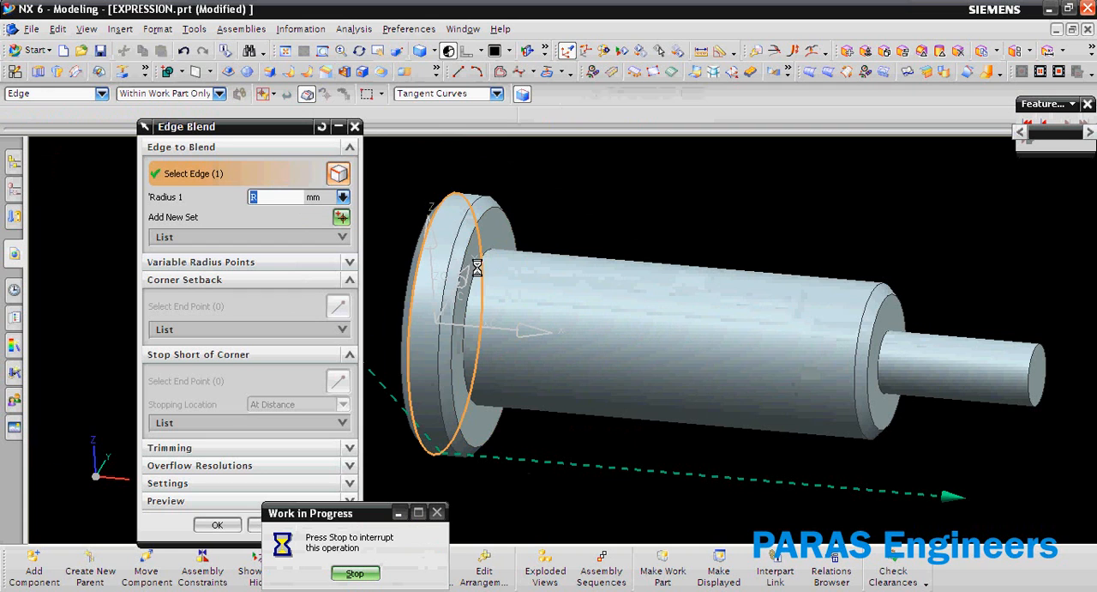
shift+click(476, 256)
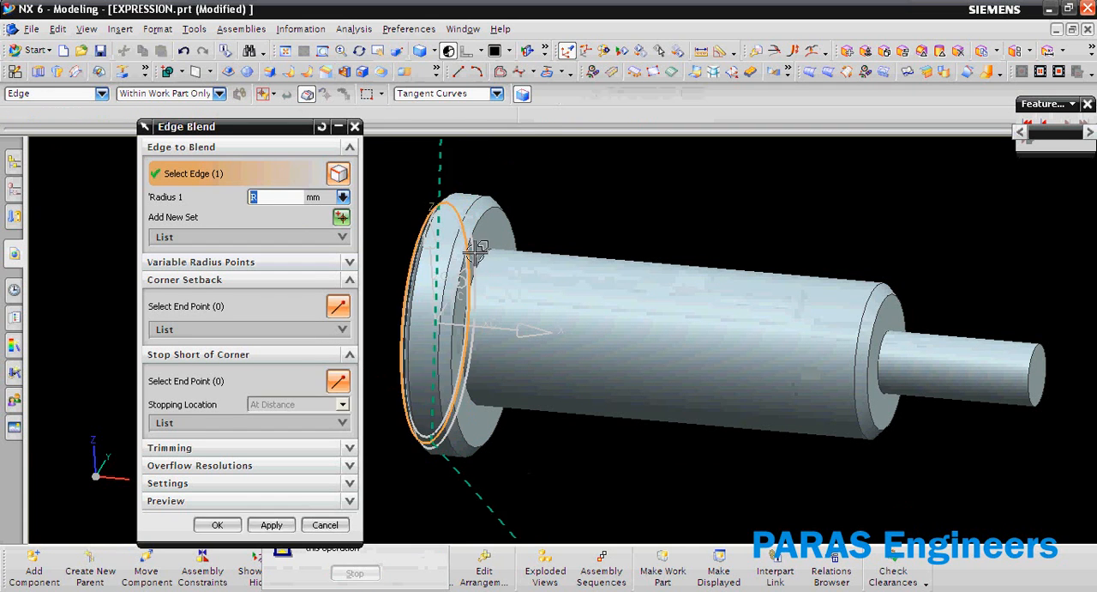
click(483, 261)
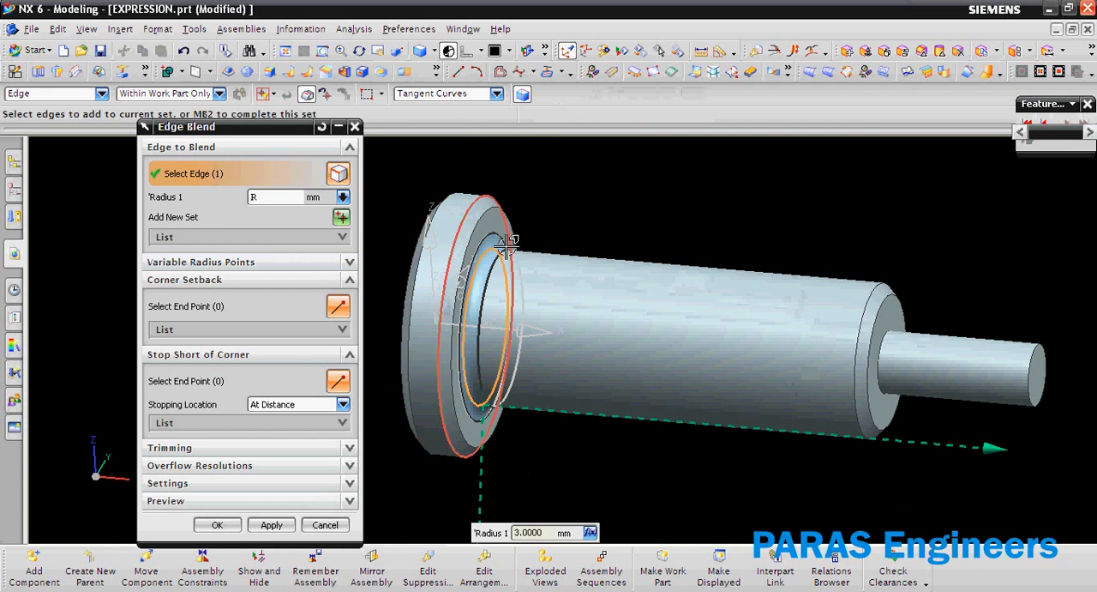
middle_click(420, 340)
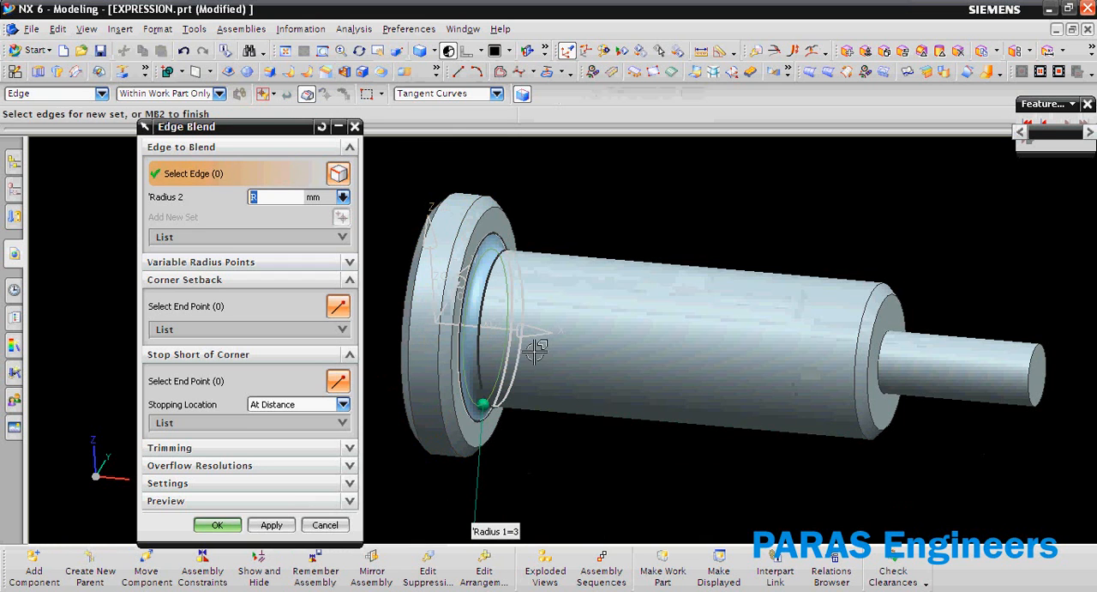
middle_drag(514, 314, 527, 380)
Set the total length expression TL to 150 mm in the part's expressions and apply it.
key(ctrl+e)
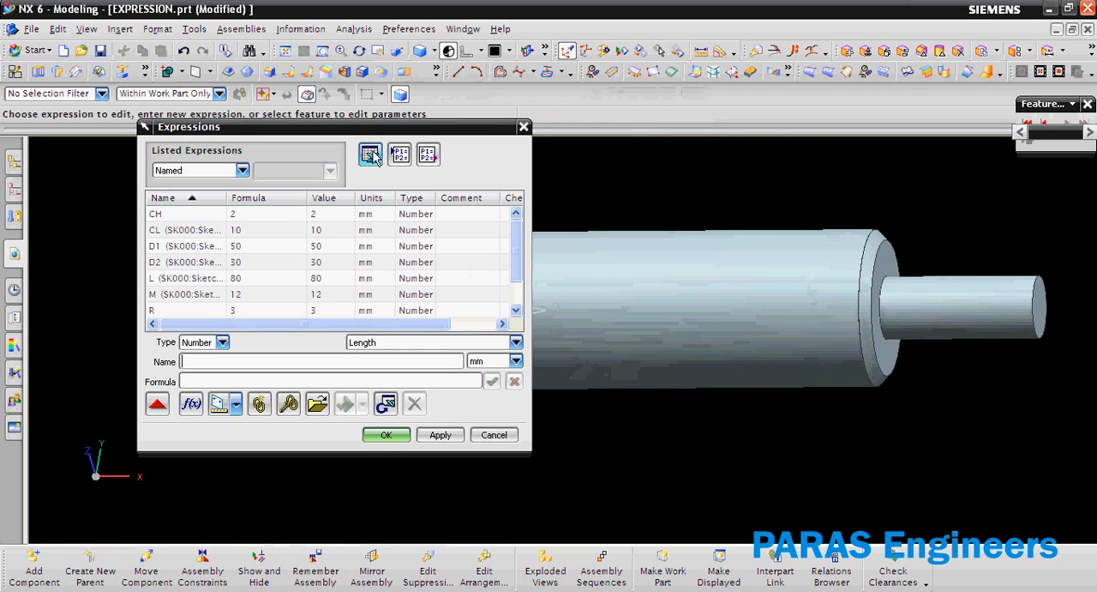
scroll(669, 313, down, 3)
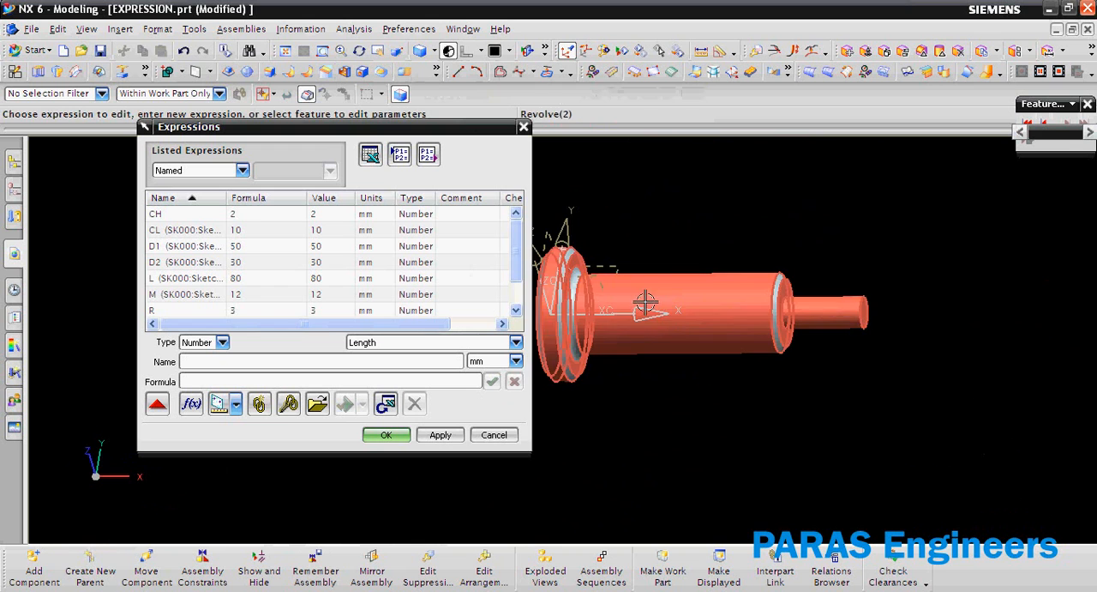
middle_drag(710, 310, 695, 317)
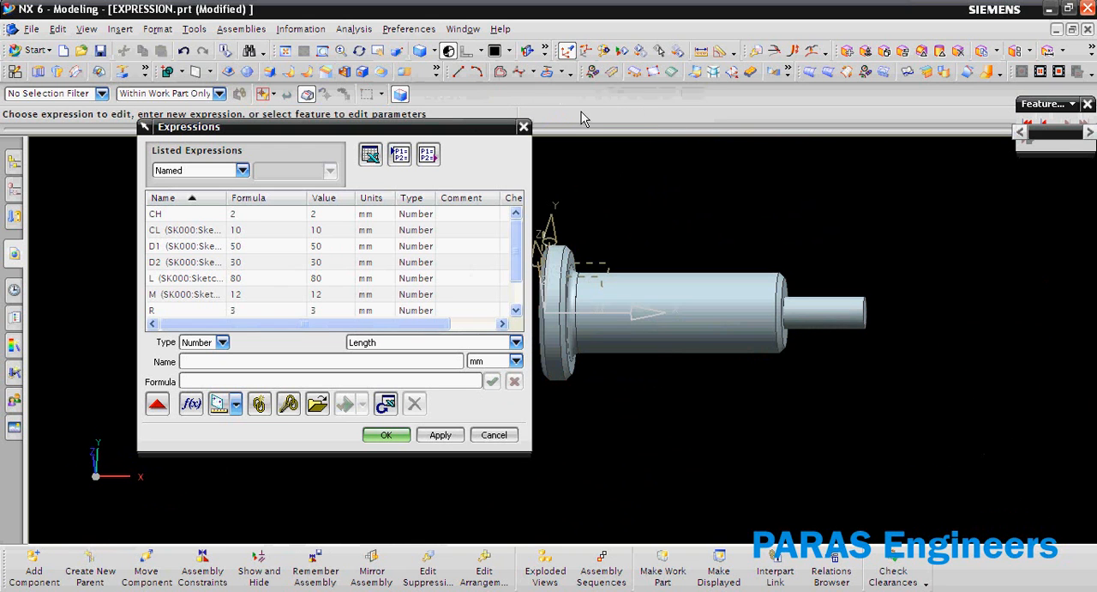
key(F8)
scroll(721, 209, down, 1)
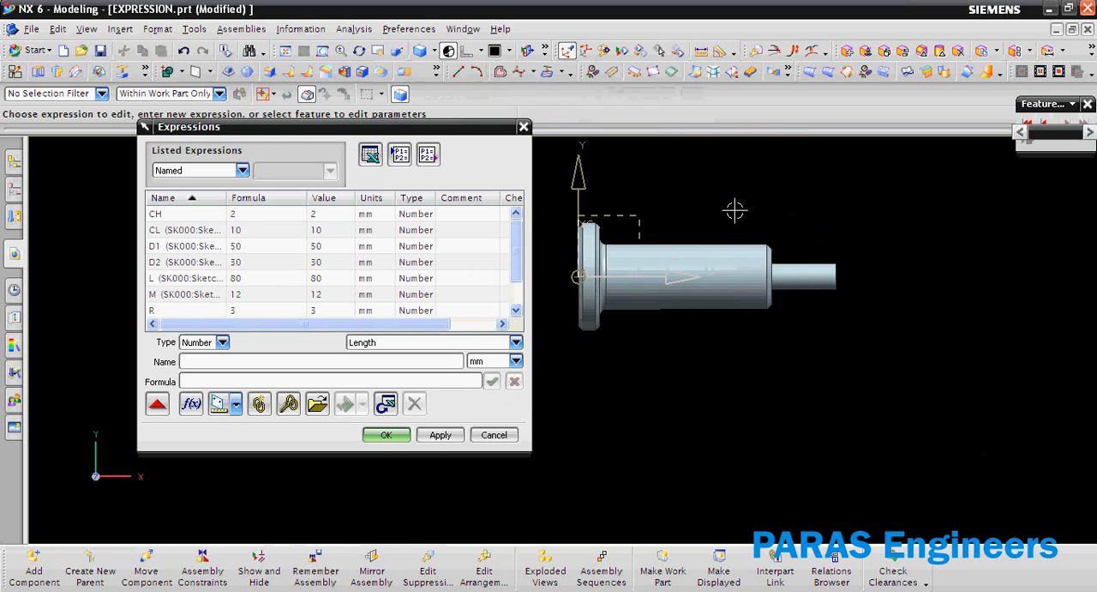
scroll(552, 220, up, 1)
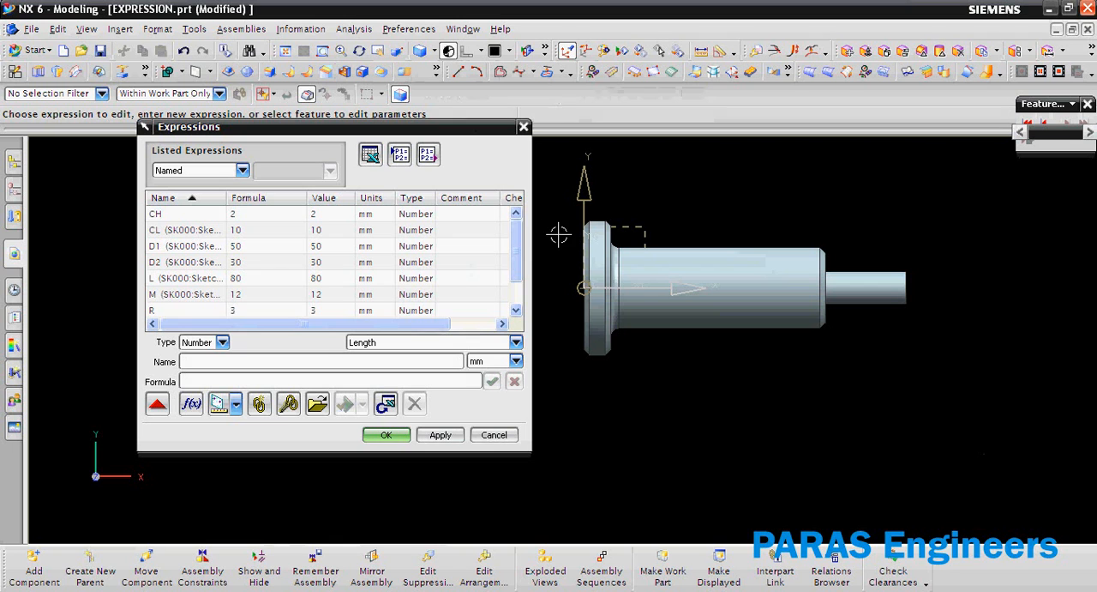
click(180, 311)
scroll(182, 313, down, 1)
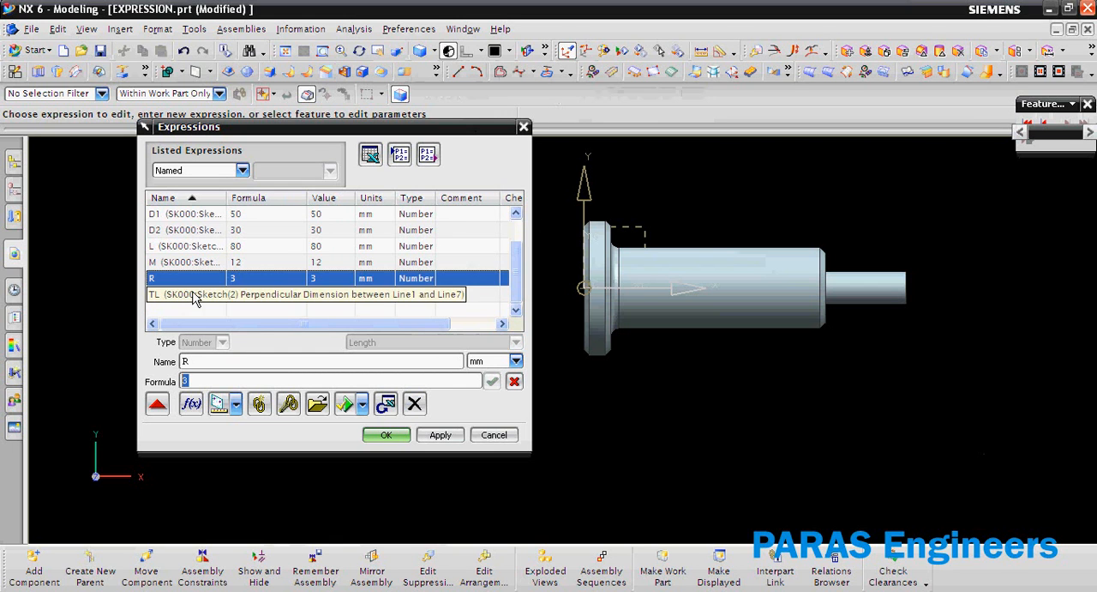
click(193, 295)
text(150)
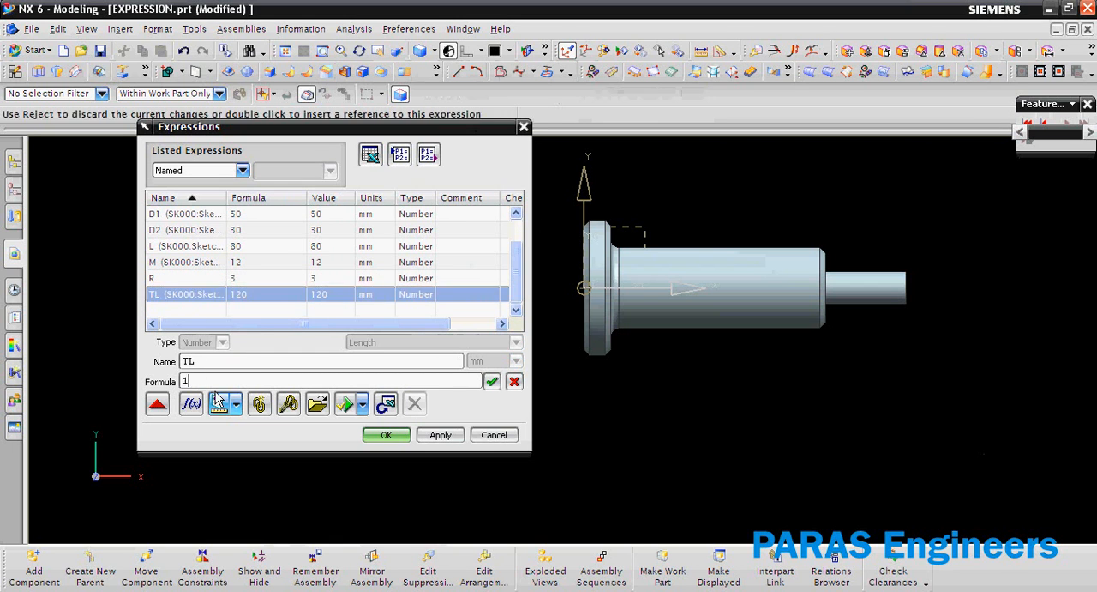
click(437, 434)
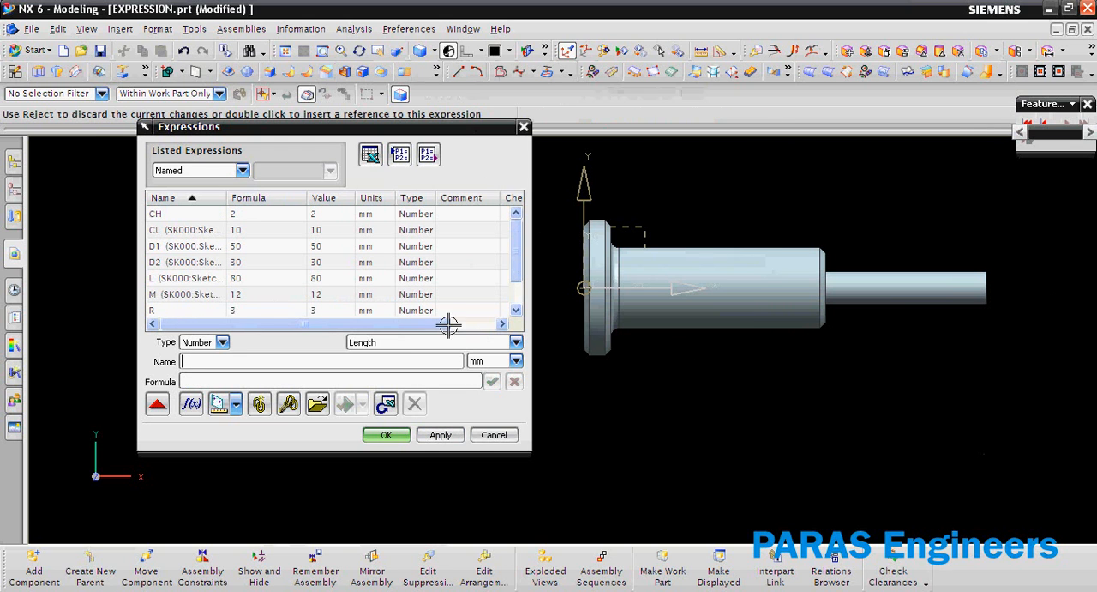
Set the collar length expression CL to 20 mm and apply it to the model.
click(206, 231)
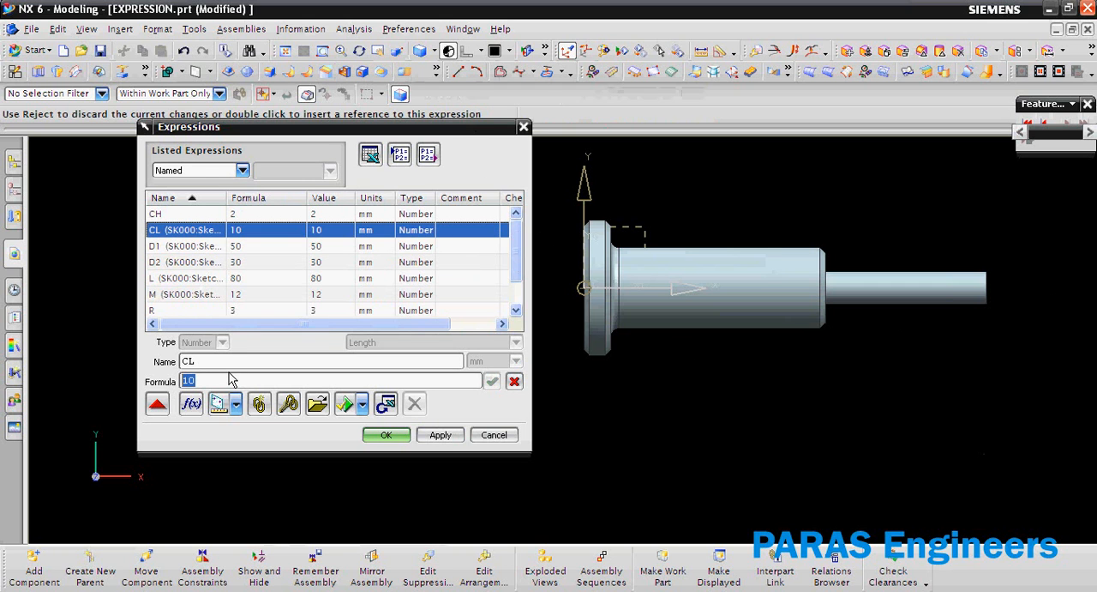
text(20)
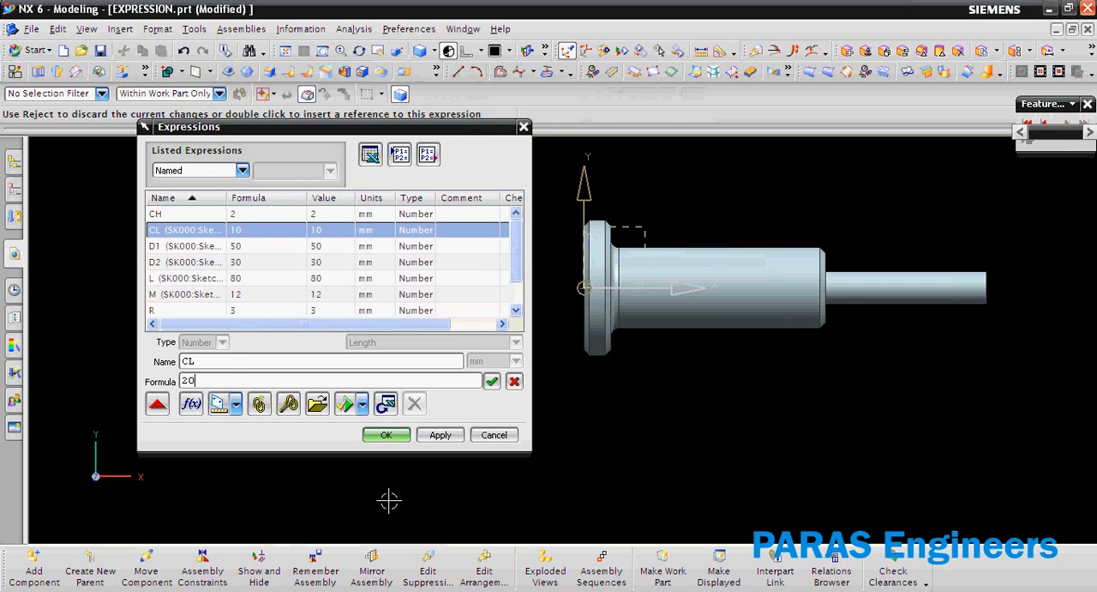
click(440, 435)
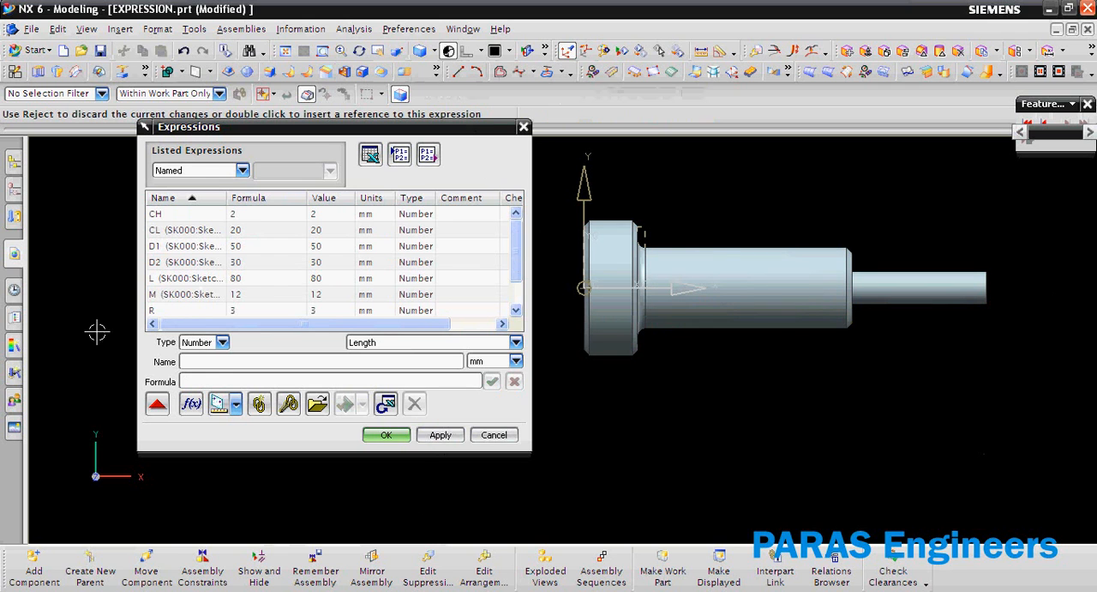
Set the middle section's length expression L to 100 mm, apply it and close the expressions.
click(232, 277)
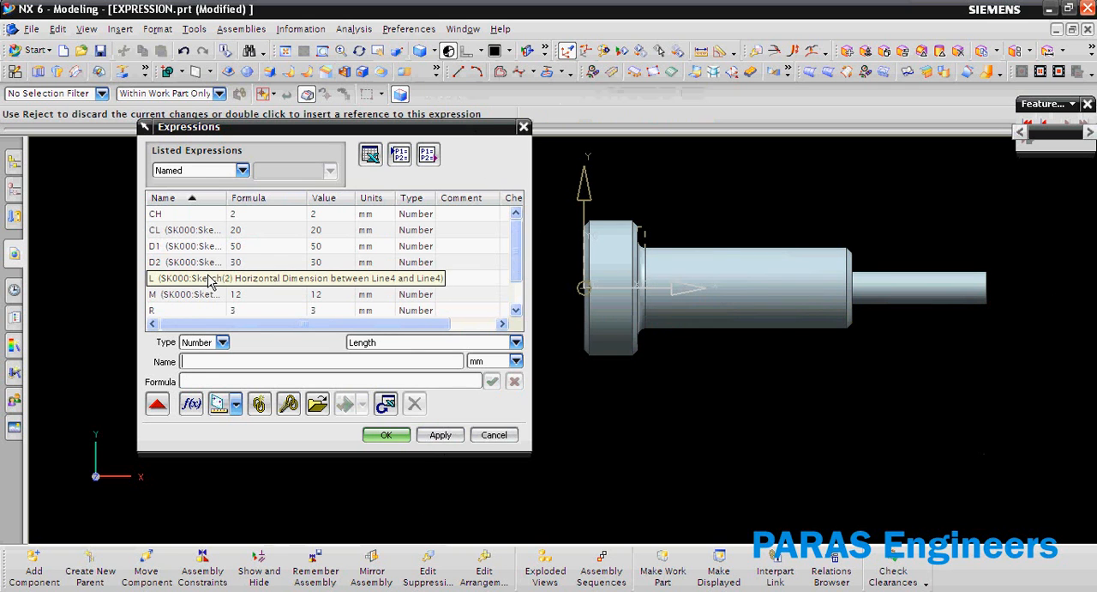
text(100)
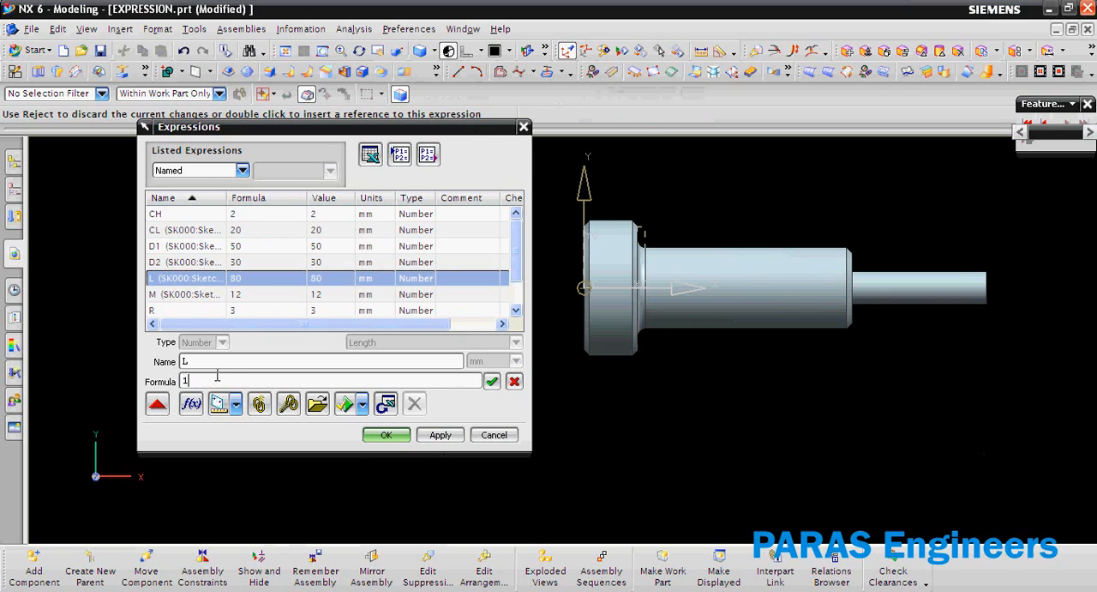
click(439, 435)
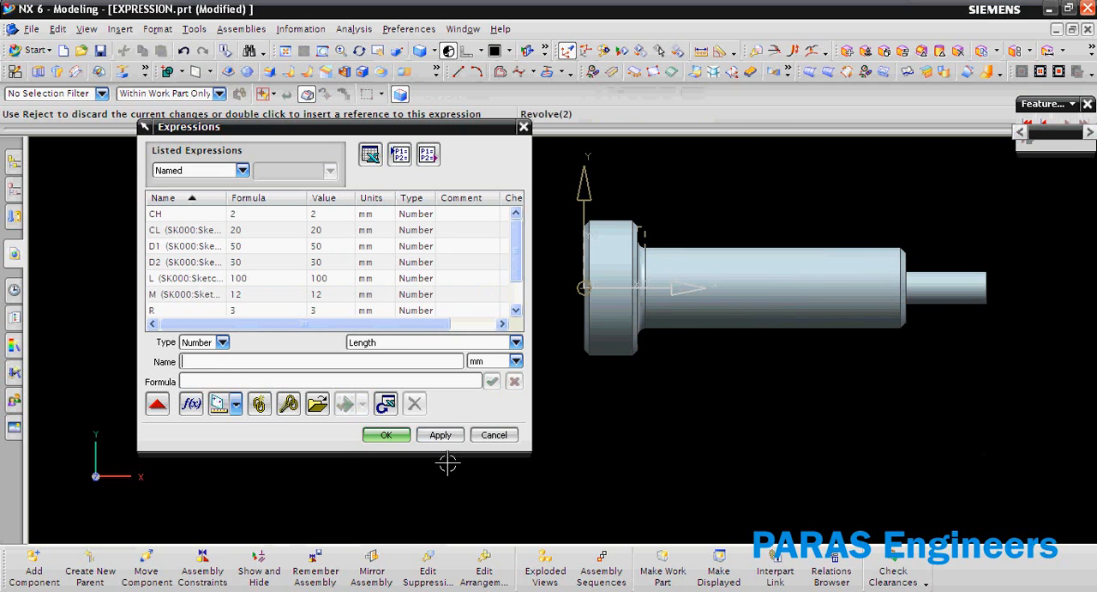
middle_click(344, 448)
scroll(344, 445, down, 1)
scroll(326, 319, down, 2)
scroll(653, 323, up, 3)
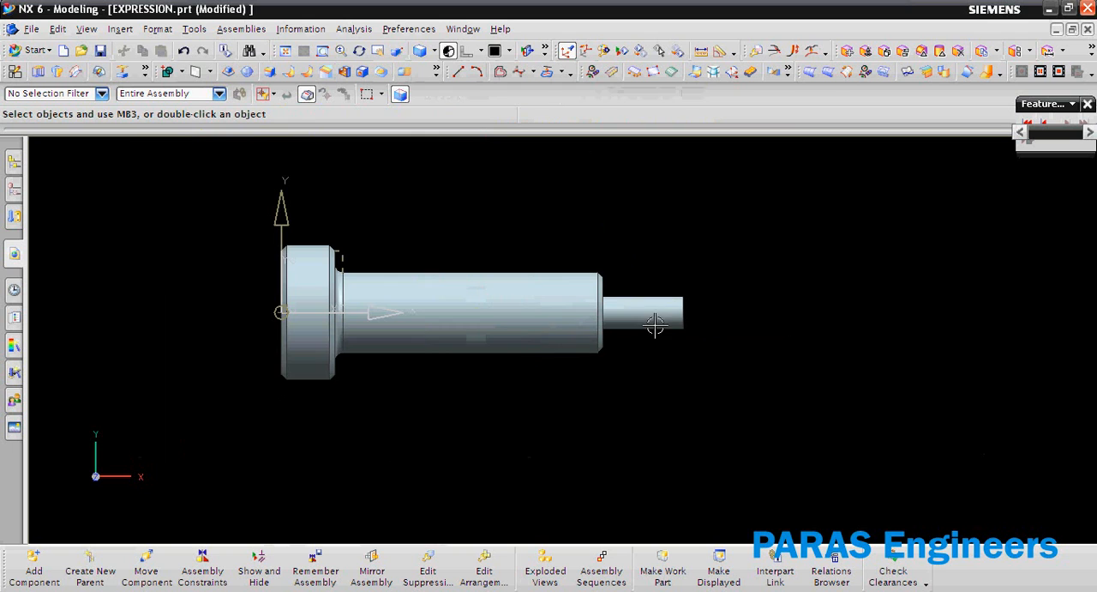